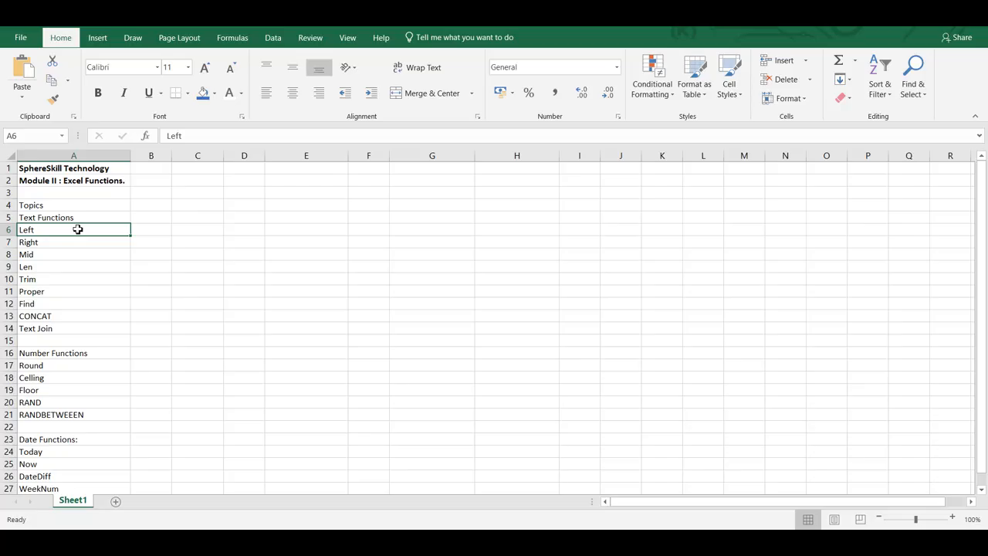
- Go through the text function topics in column A, from Left down to Text Join
key("Down")
key("Down")
key("Down")
key("Down")
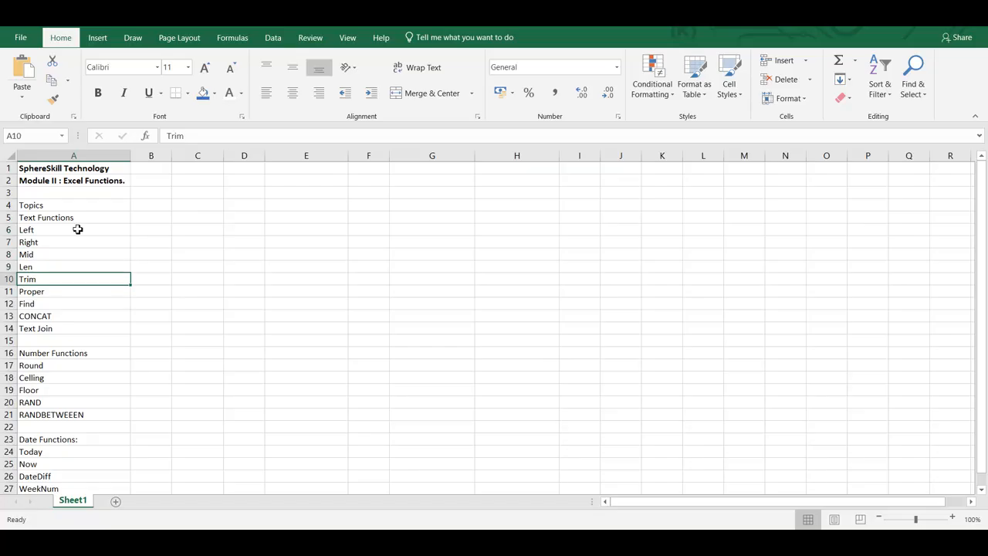
key("Down")
key("Down")
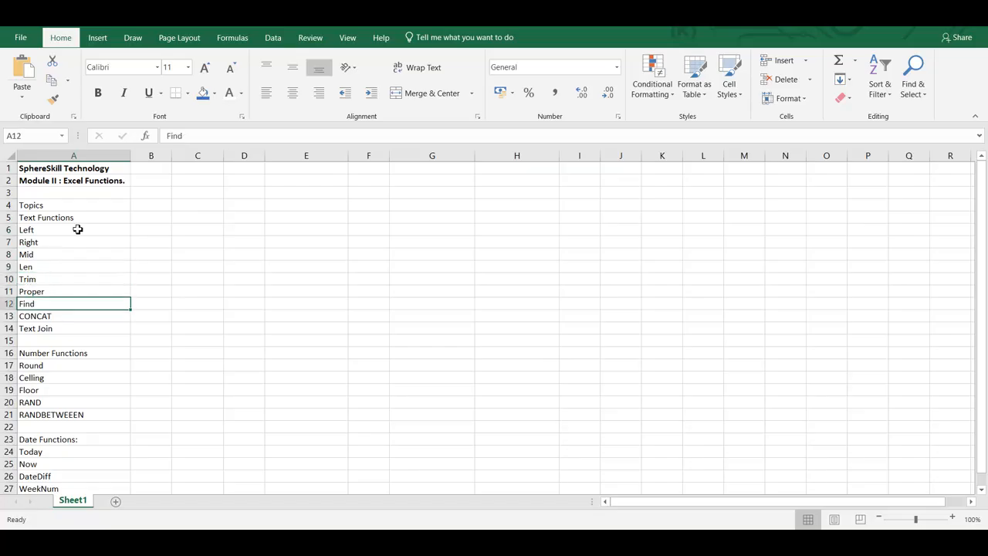
key("Down")
key("Down")
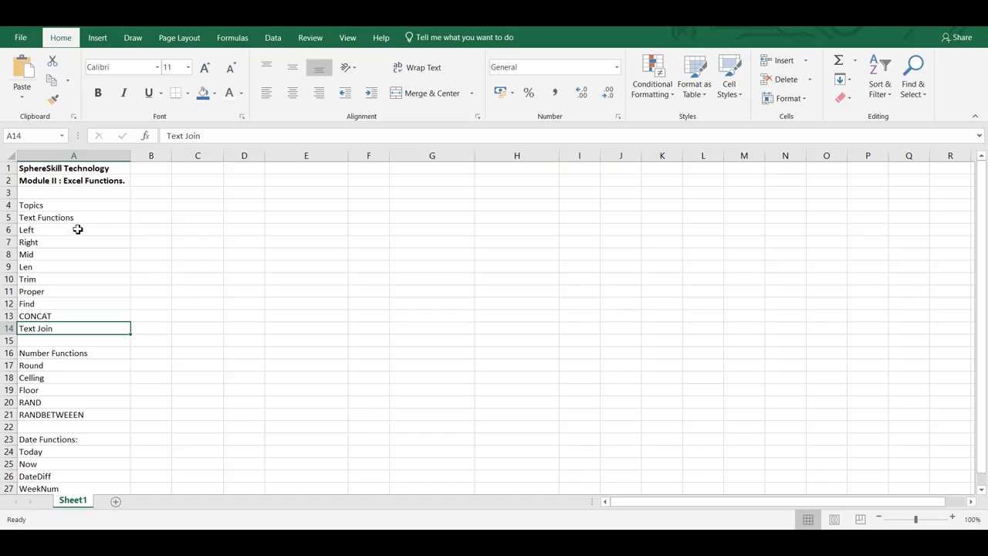
- Paste the copied employee attendance data at C4 and widen the First Name and Date columns to fit their contents
left_click(189, 209)
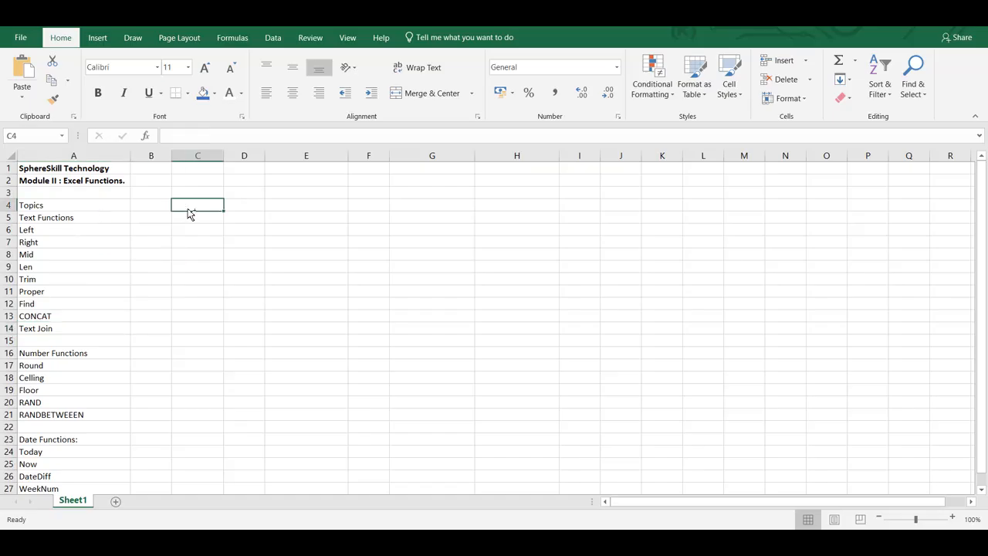
type("Employee ID\tFirst Name\tLast Name\tDate\tStatus (P/A/L)\tCheck-in / Check-out\tWorking Hours E001\tAravind\tSubramanian\t########\tP\t09:10 / 17:45\t8.35 E002\tKavya\tRamesh\t########\tP\t09:00 / 17:00\t8 E003\tDinesh\tKannan\t########\tA\t—\t— E004\tMeenakshi\tGopal\t########\tL\t—\t— E005\tPrakash\tNarayanan\t########\tP\t09:20 / 18:00\t8.4 E006\tNithya\tRajendran\t########\tP\t08:55 / 17:10\t8.25 E007\tSaravanan\tKrishnan\t########\tP\t09:05 / 17:30\t8.25 E008\tHarini\tVelmurugan\t########\tP\t09:30 / 17:45\t8.15 E009\tKarthik\tRamanathan\t########\tA\t—\t— E010\tShobana\tJayaraman\t########\tP\t09:15 / 17:20\t8.05")
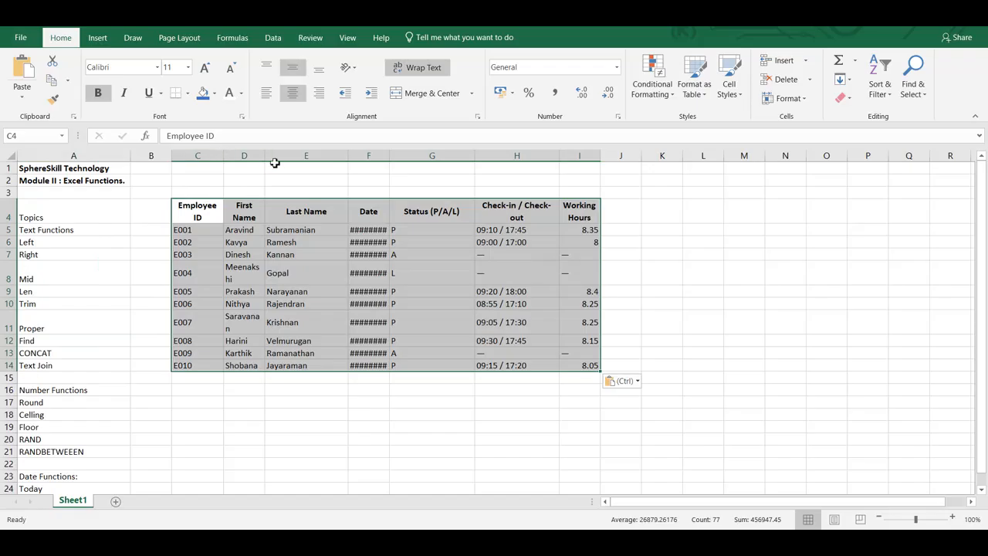
left_click_drag(265, 157, 269, 157)
left_click_drag(393, 158, 399, 158)
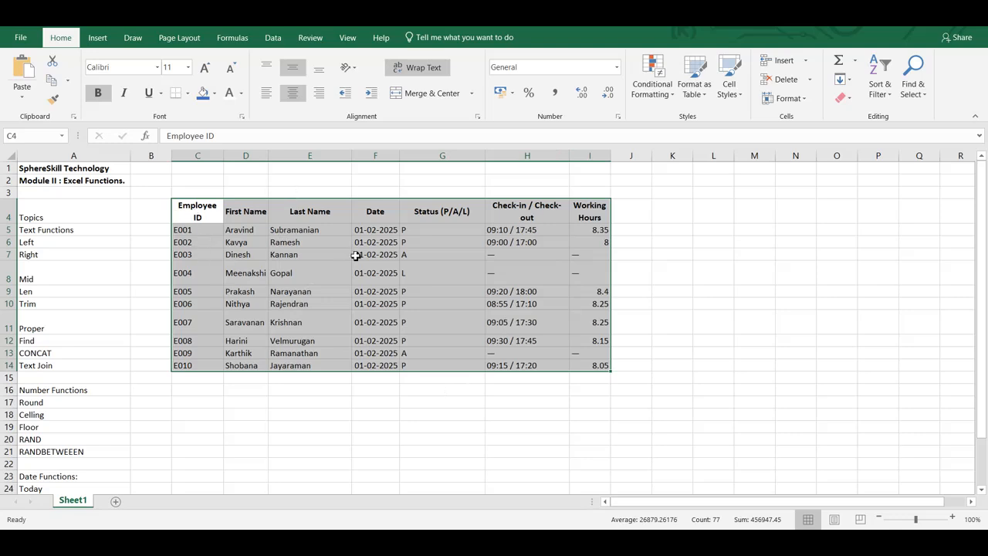
- Convert the attendance data in C4:I14 into a table with headers
left_click(98, 39)
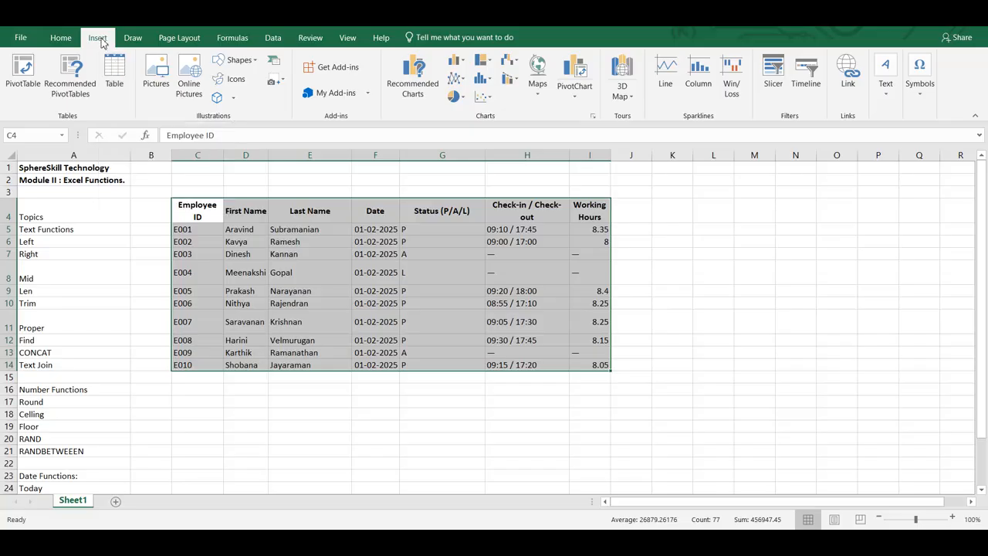
left_click(114, 74)
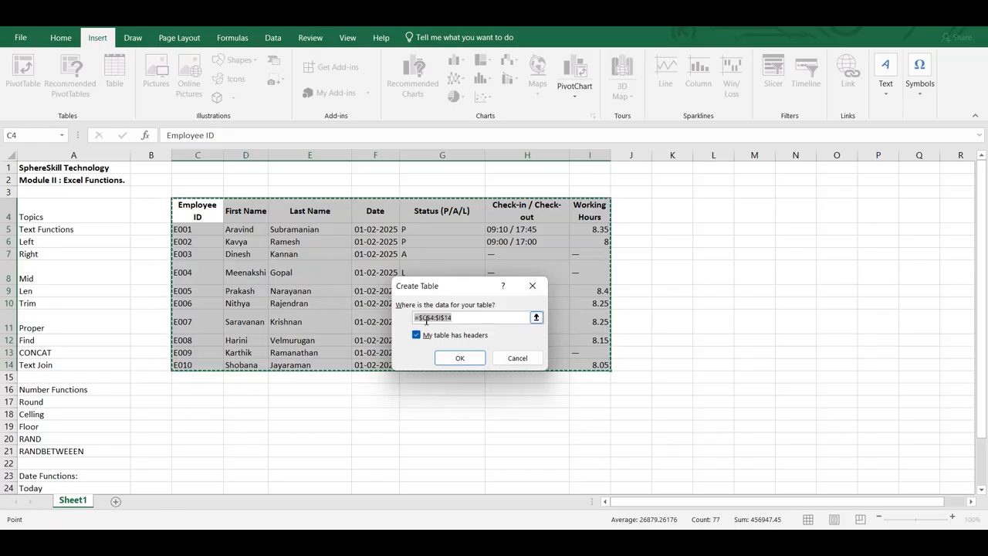
left_click(458, 359)
left_click(396, 320)
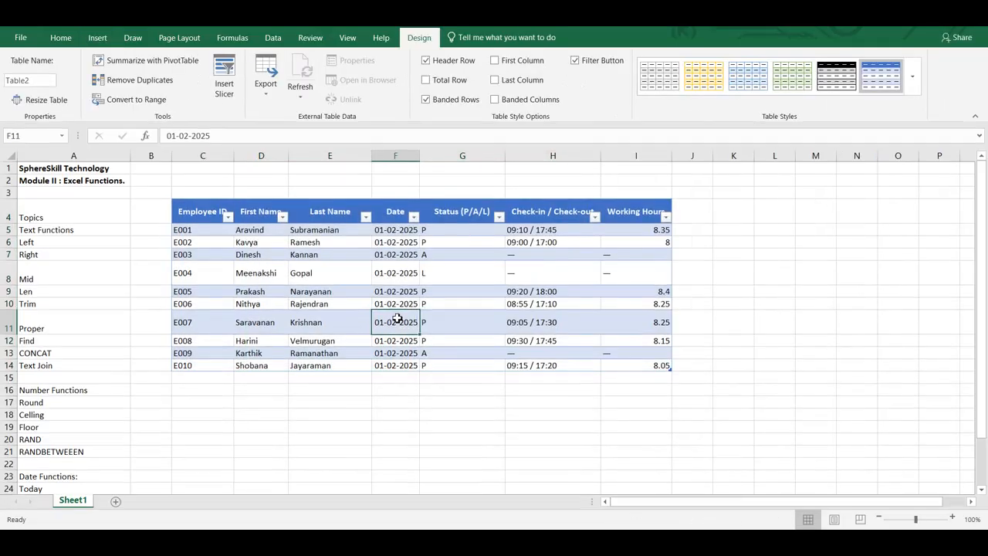
left_click(200, 222)
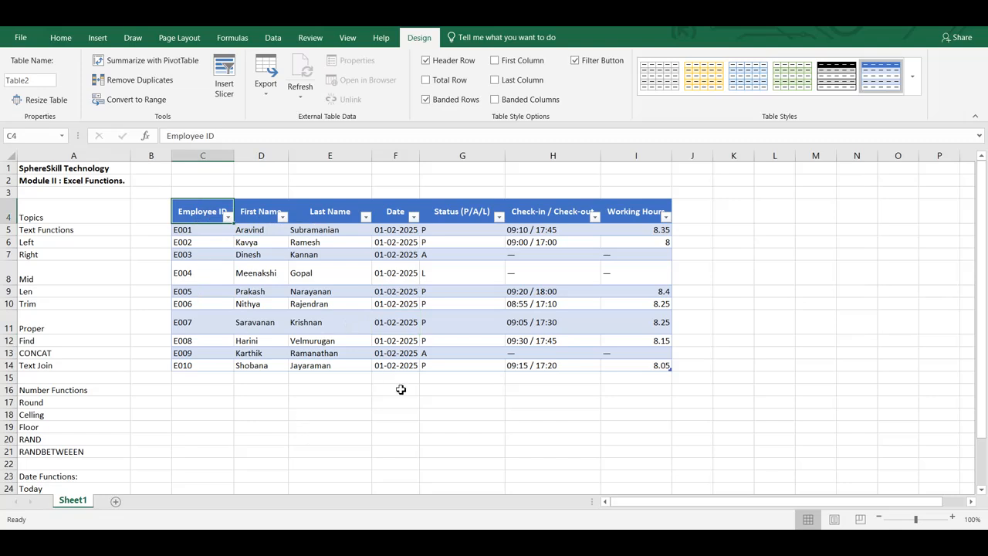
- Left-align the Working Hours values in I5:I14
left_click(637, 228)
key("ctrl+shift+Down")
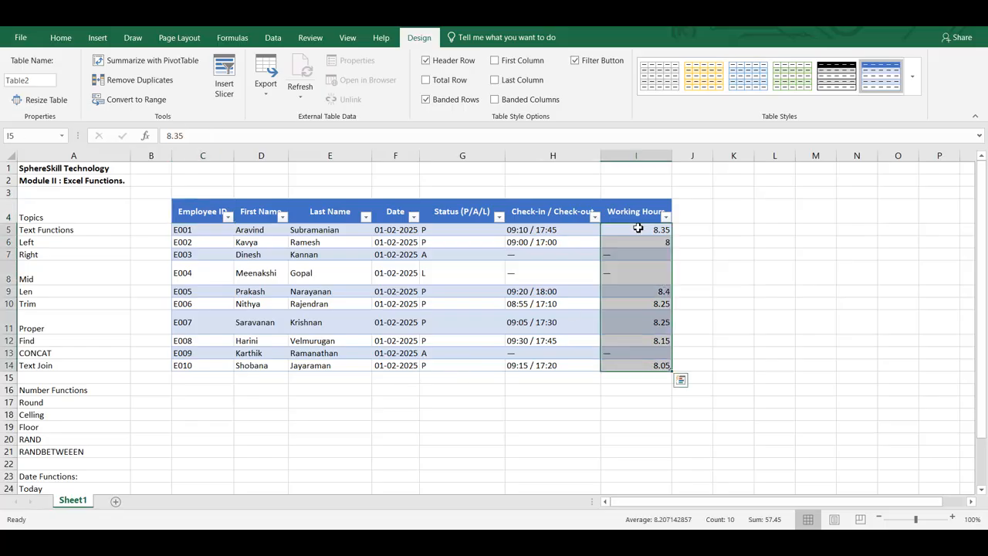
key("alt+h")
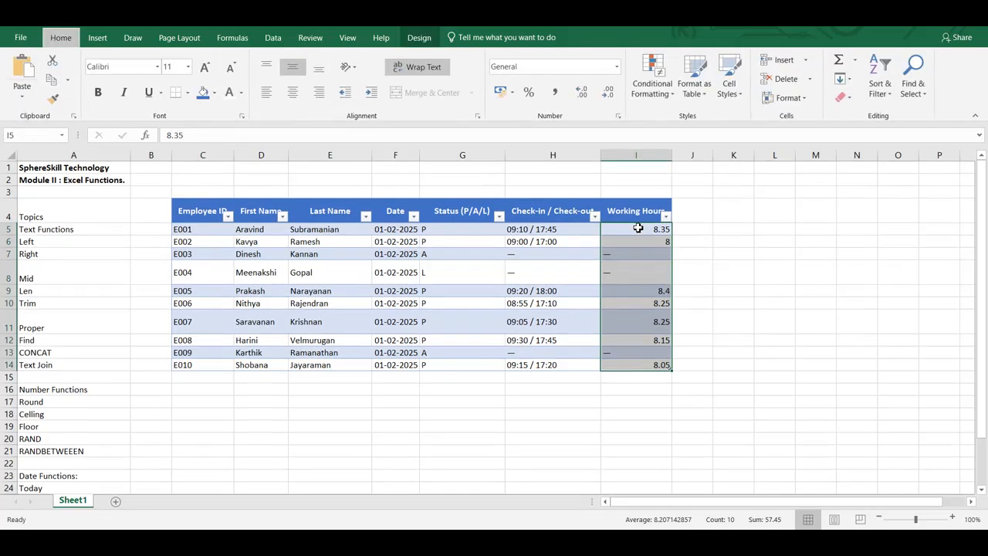
key("a")
key("l")
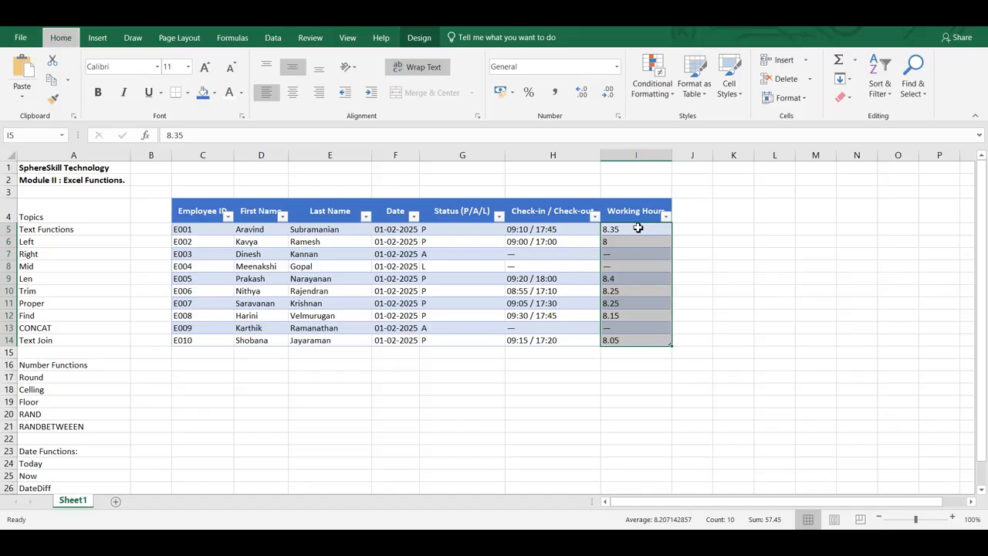
type("r")
key("Escape")
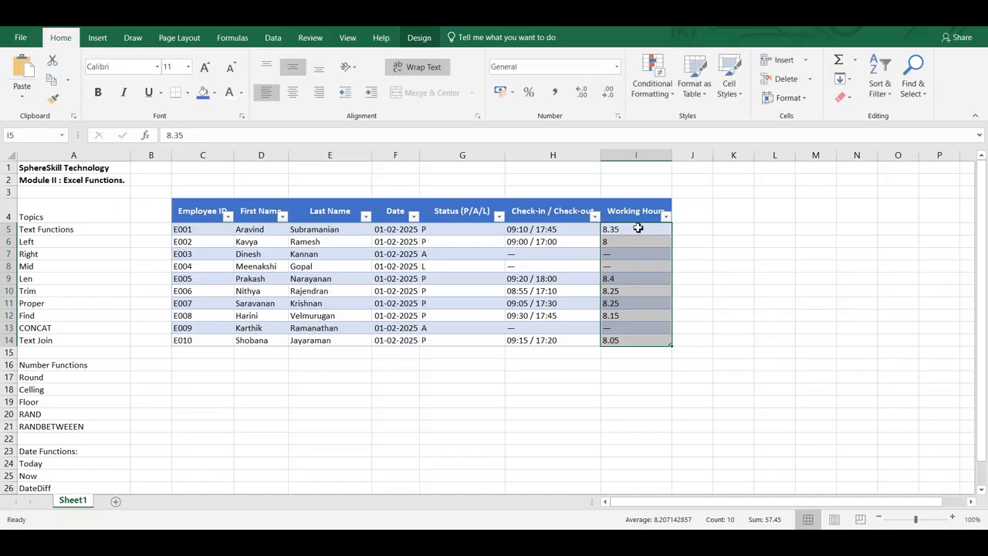
- Try right alignment on the Working Hours values and undo it
key("alt+h")
key("a")
key("r")
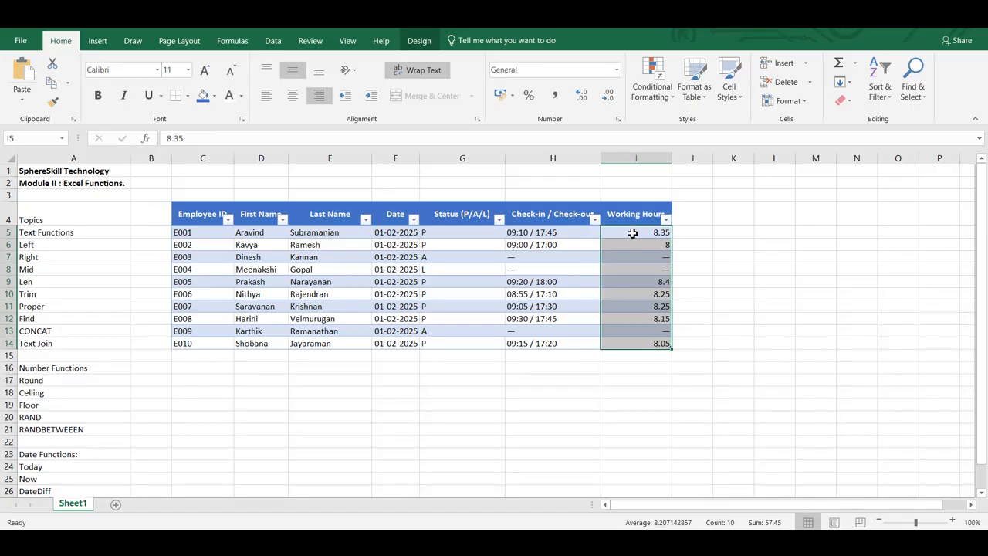
key("alt")
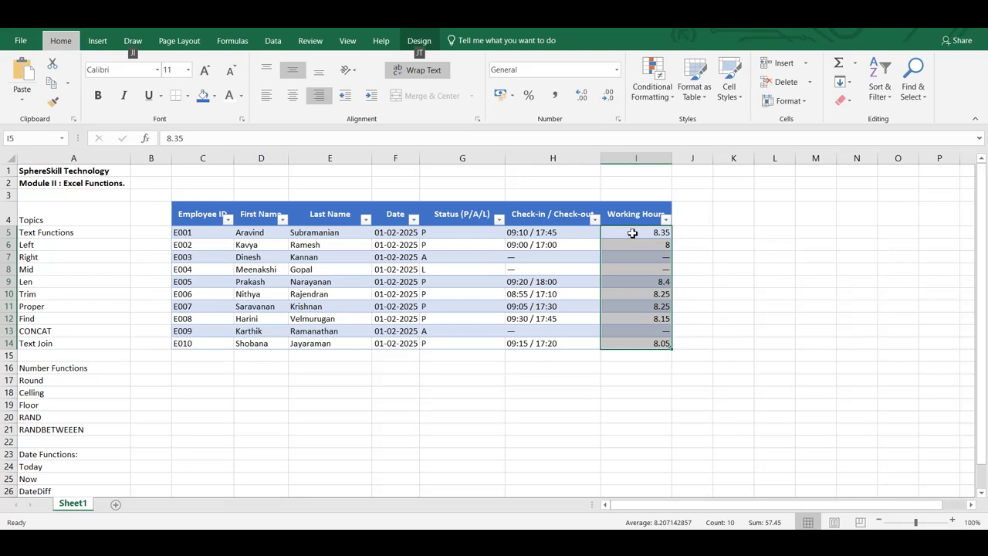
left_click(632, 233)
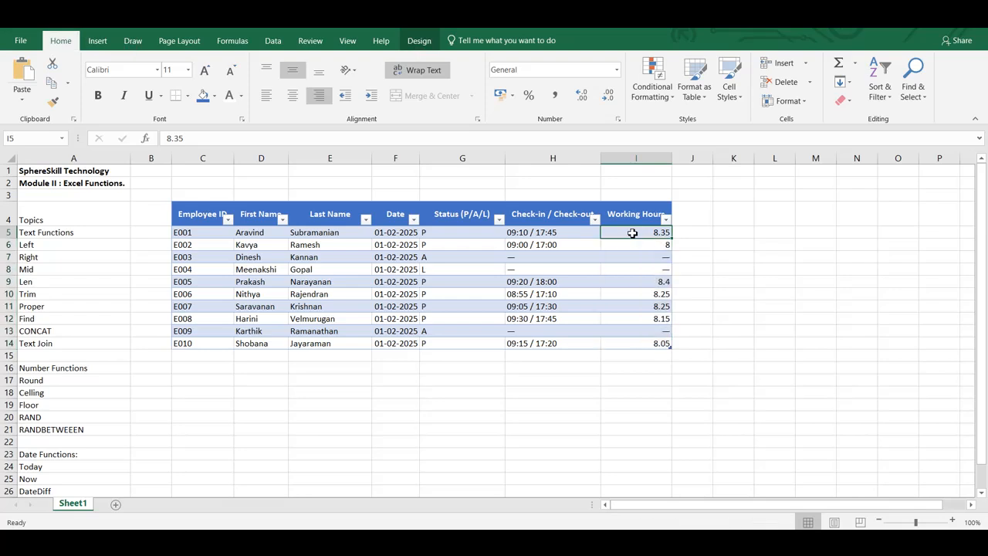
left_click(665, 219)
key("Escape")
key("ctrl+z")
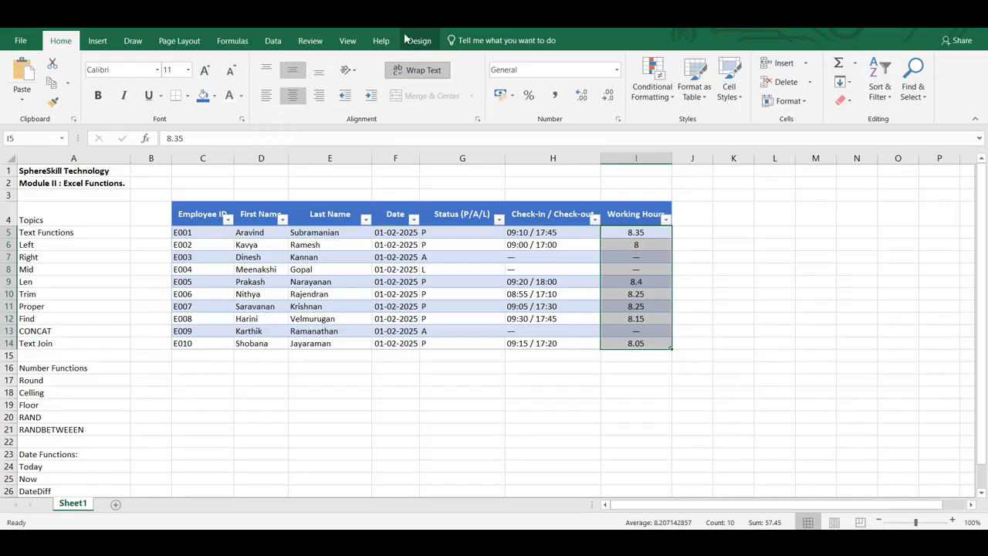
- Try centre and left alignment on the Working Hours values in I5:I14, finishing with right alignment
left_click(292, 102)
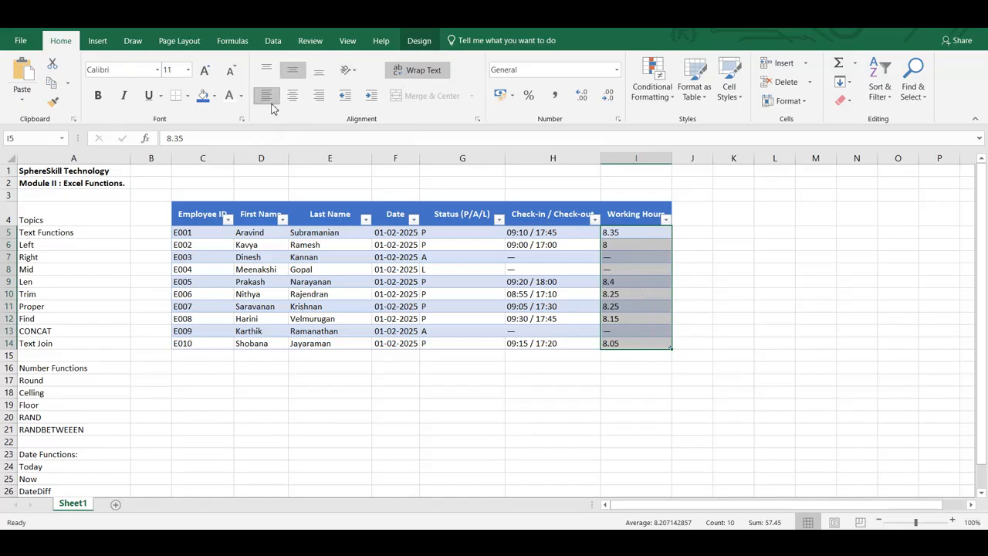
left_click(294, 104)
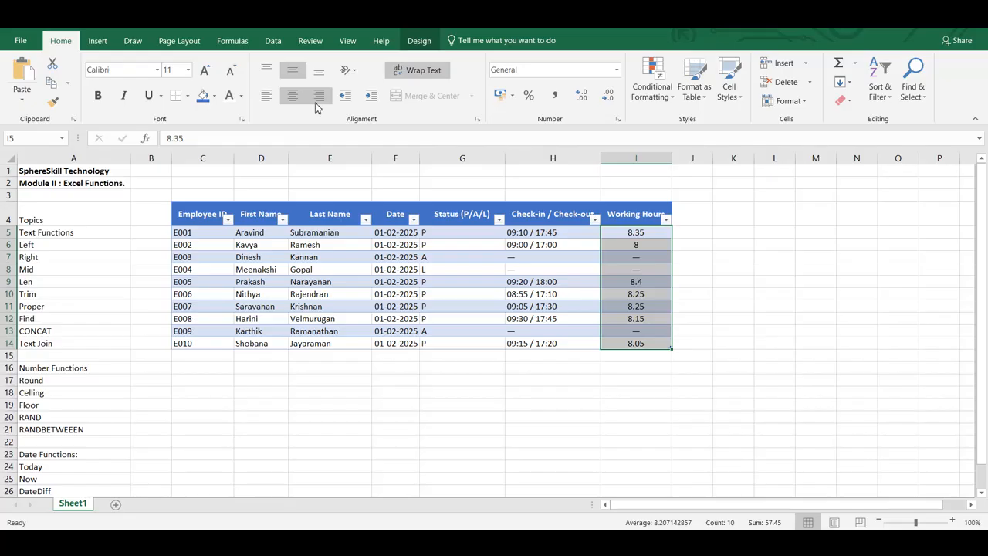
left_click(317, 104)
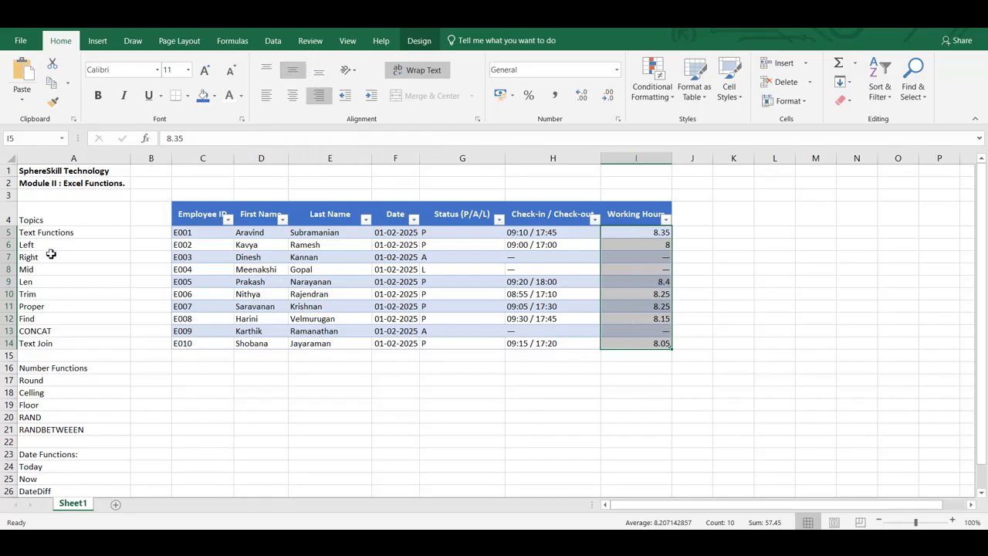
- Make header row 4 much taller and the Employee ID column much wider, and top-align the Working Hours values
left_click_drag(9, 226, 9, 261)
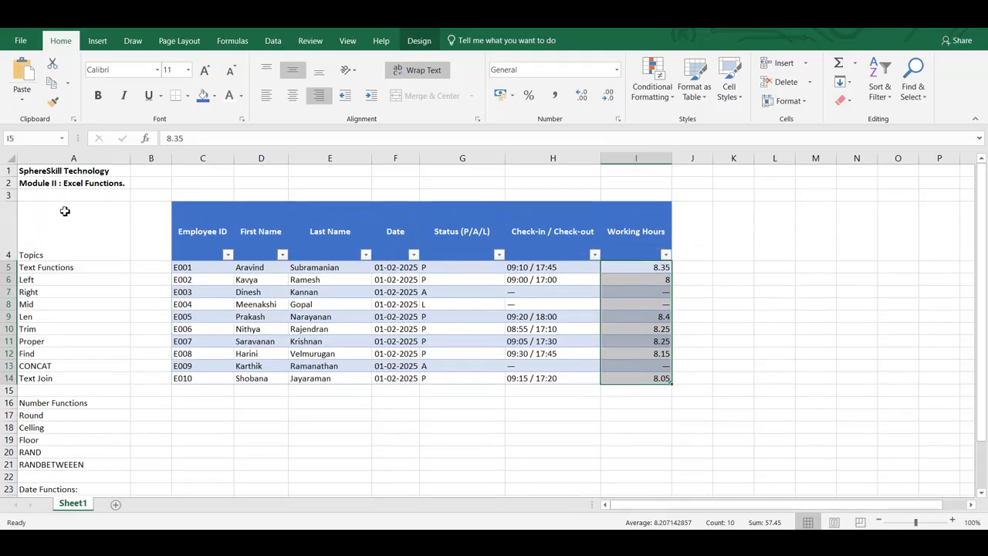
left_click_drag(234, 154, 314, 154)
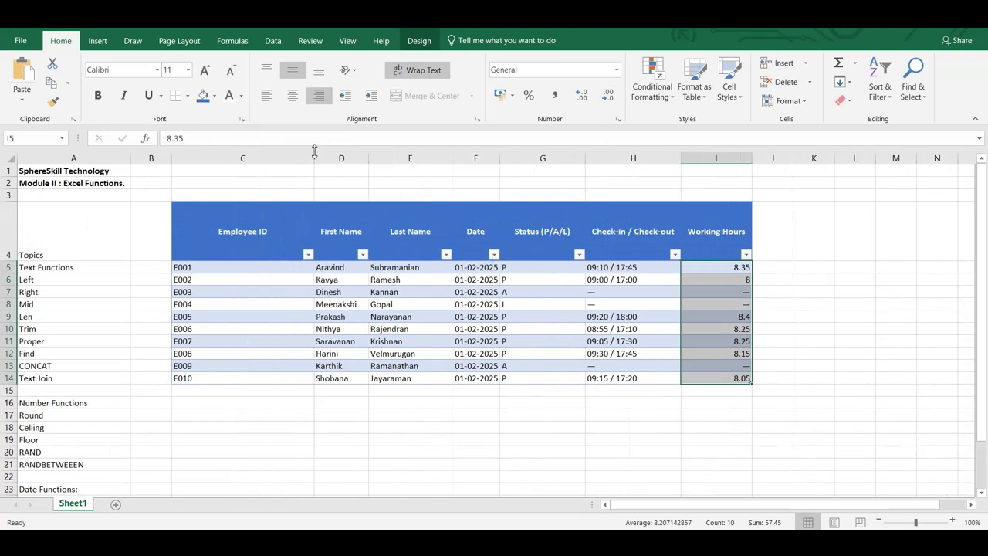
left_click(267, 70)
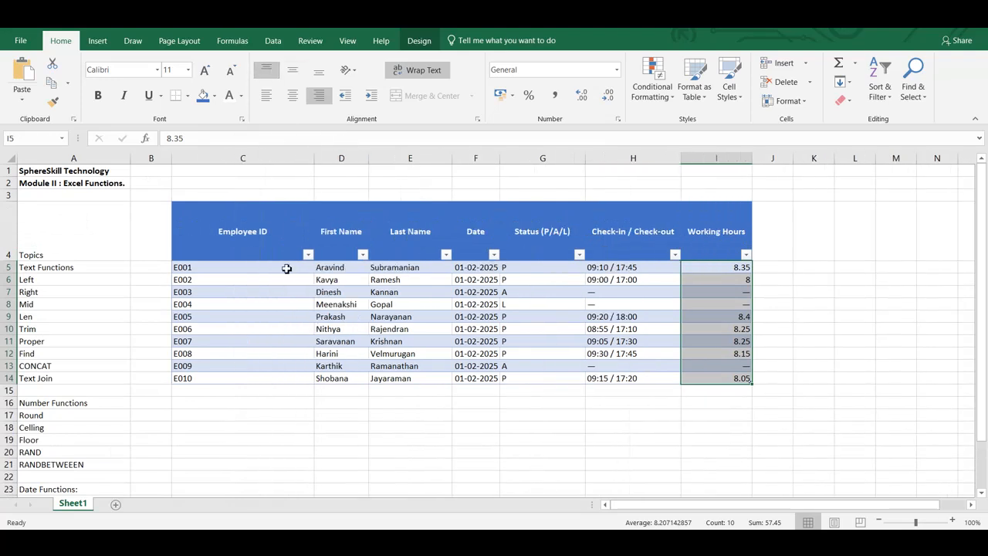
- Try top and middle vertical alignment on the table headers C4:I4, combined with left, centre and right alignment
left_click(220, 236)
left_click_drag(220, 238, 746, 232)
left_click(267, 70)
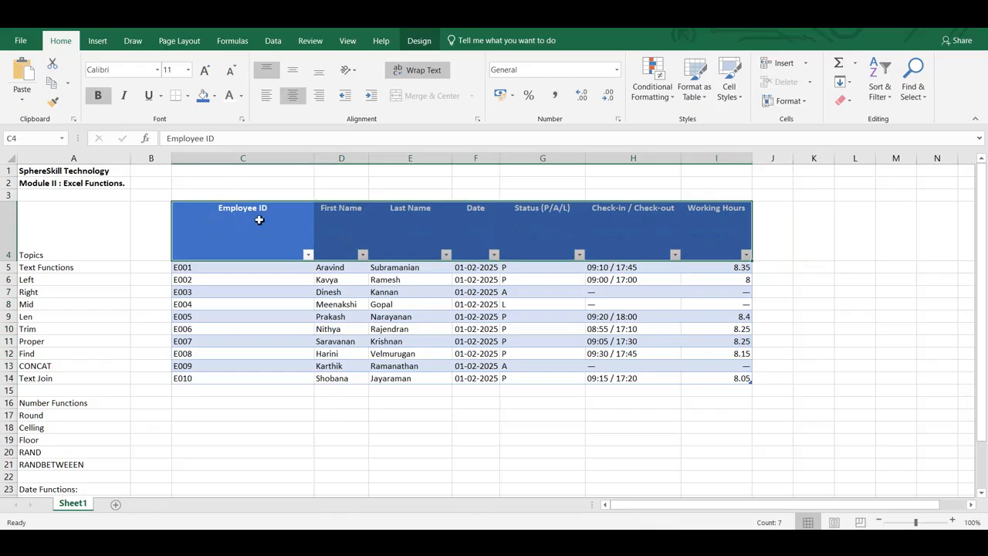
left_click(265, 99)
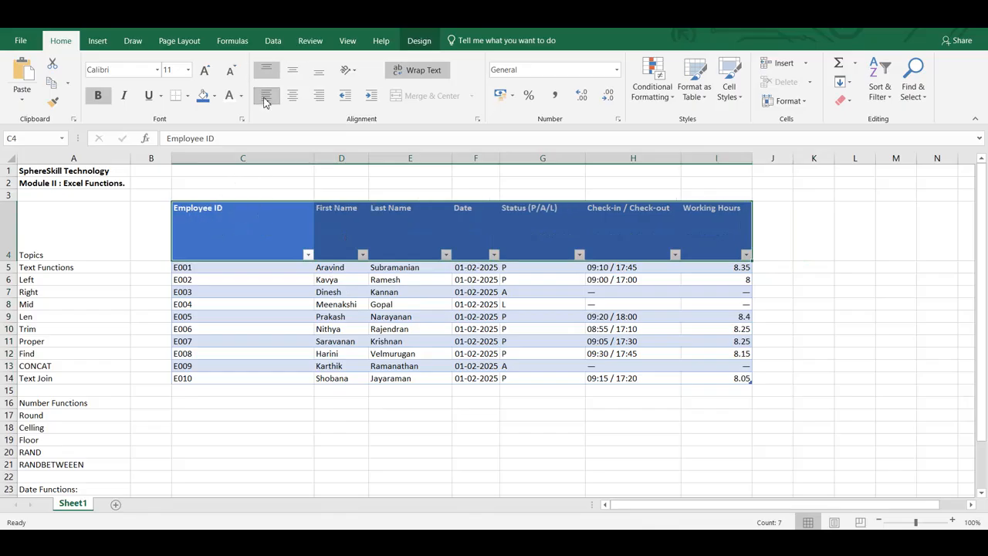
left_click(319, 97)
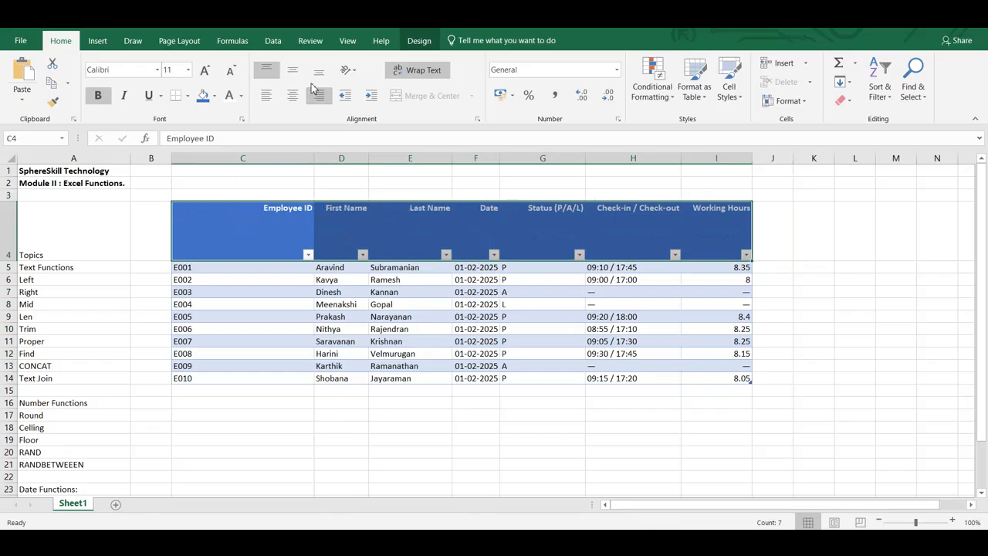
left_click(293, 99)
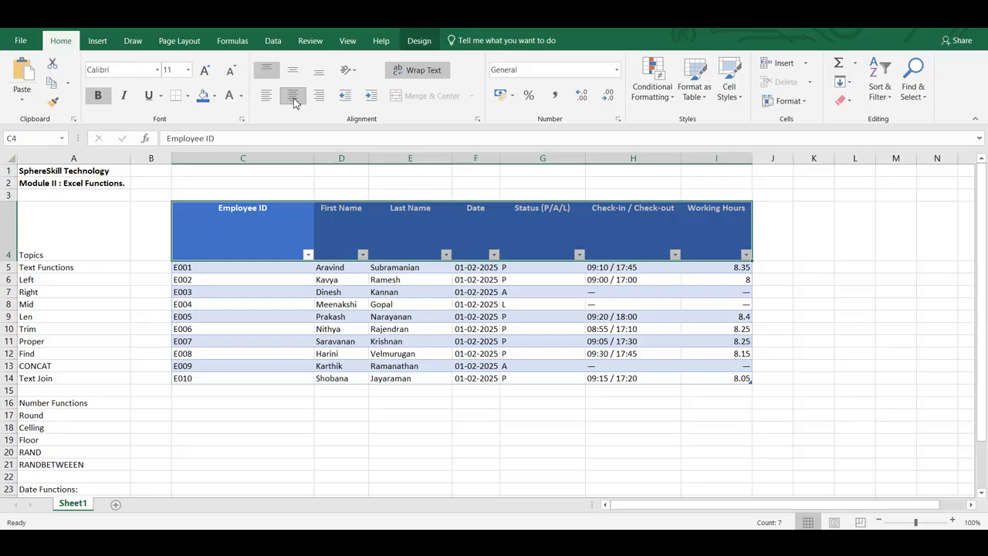
left_click(292, 71)
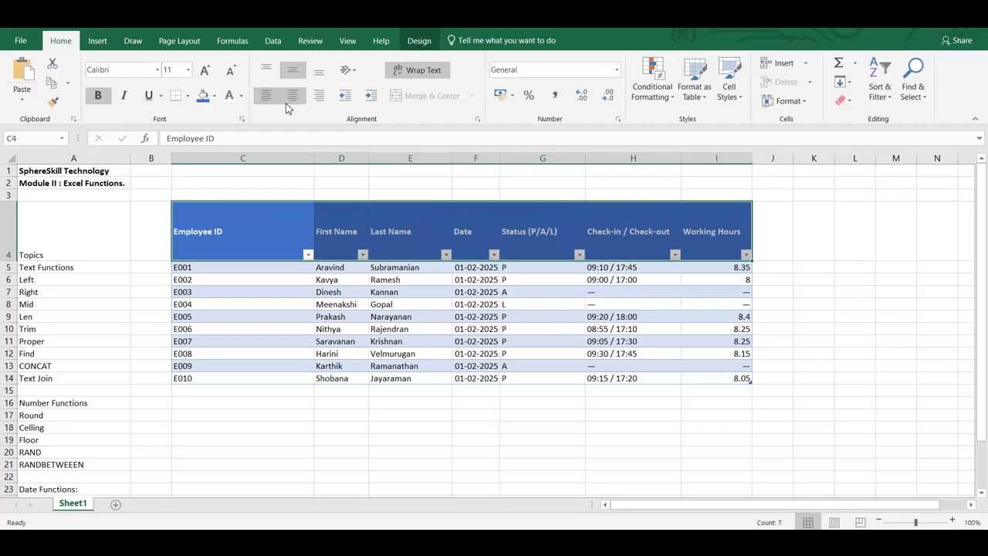
left_click(323, 103)
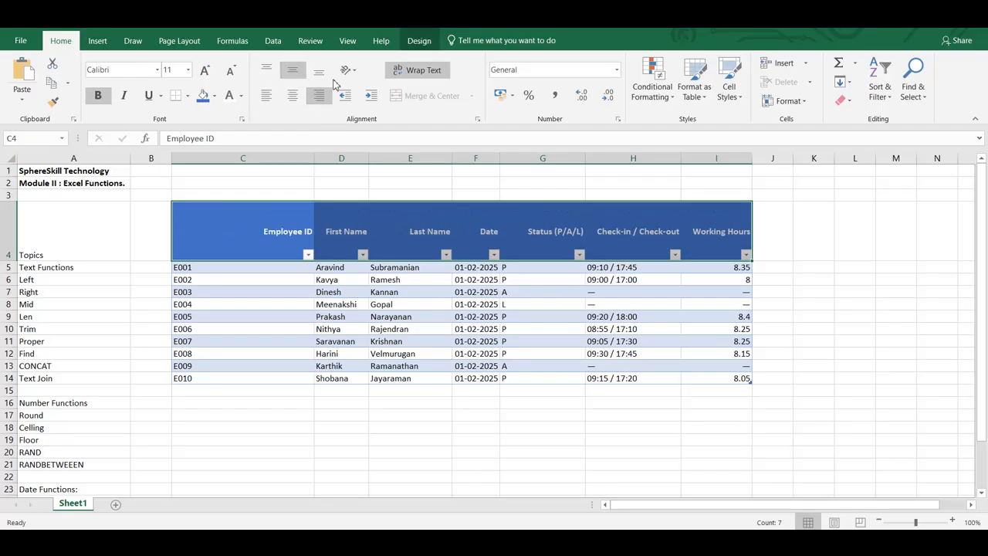
- Bottom-align the table headers C4:I4 and try left and centre alignment on them, finishing with right alignment
left_click(325, 75)
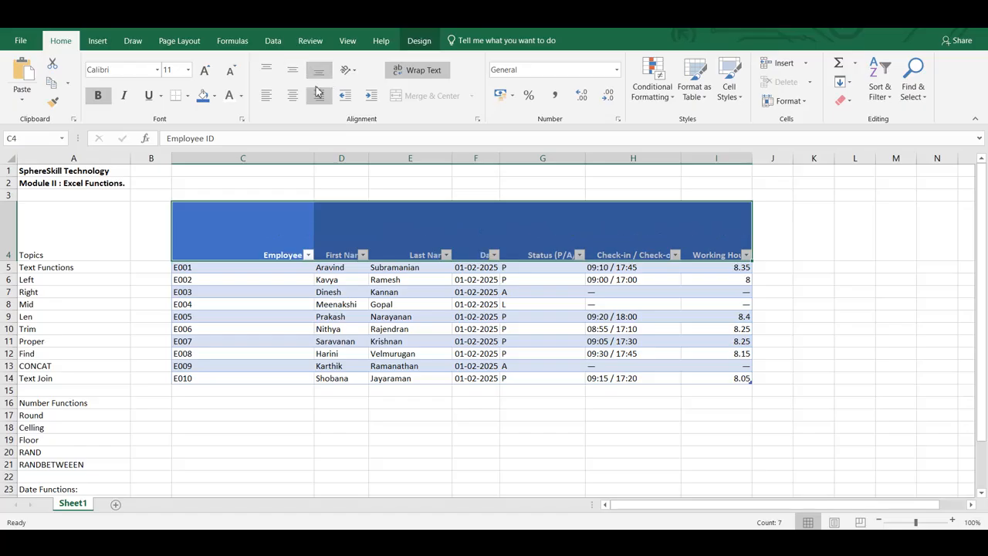
left_click(275, 102)
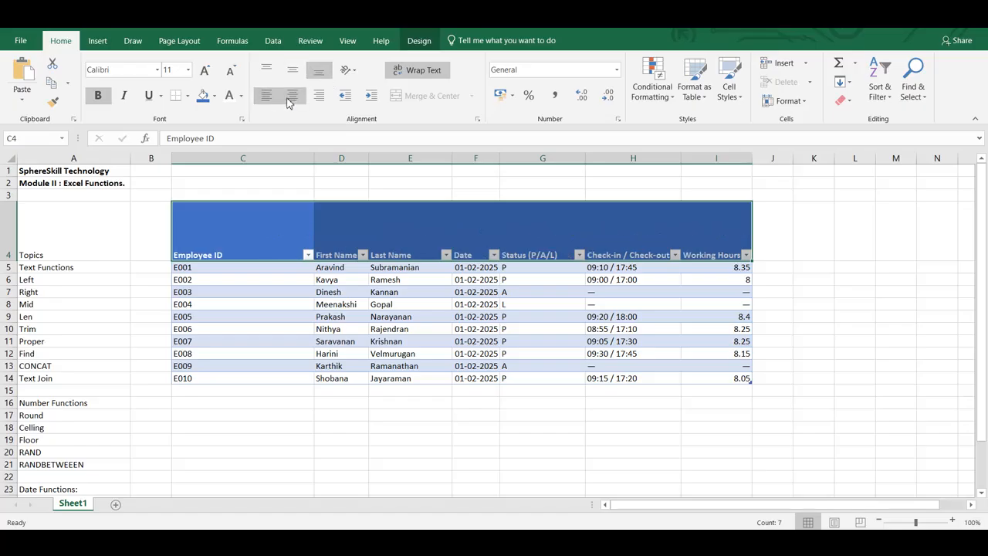
left_click(291, 101)
left_click(313, 98)
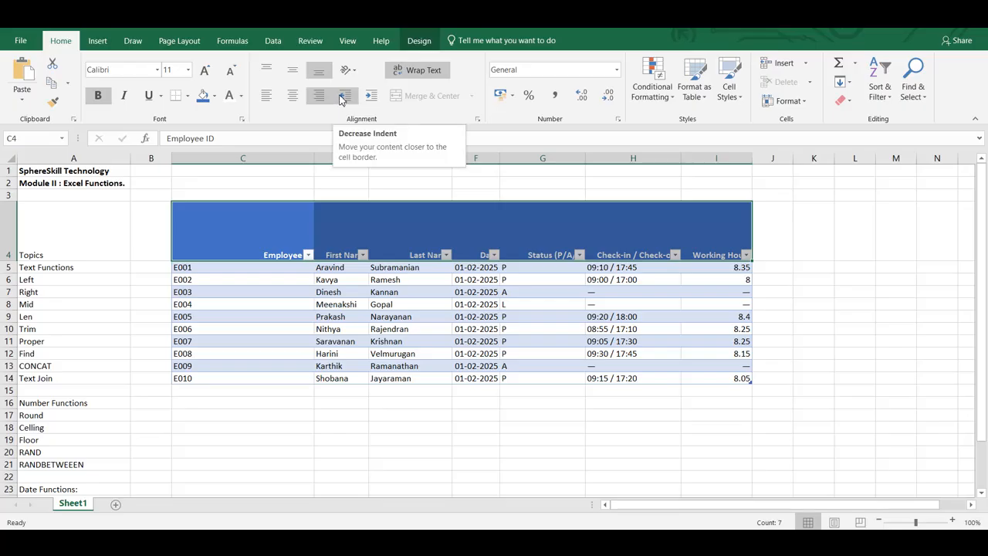
- Increase the indent of the employee IDs in C5:C14 by two levels
left_click_drag(263, 267, 254, 378)
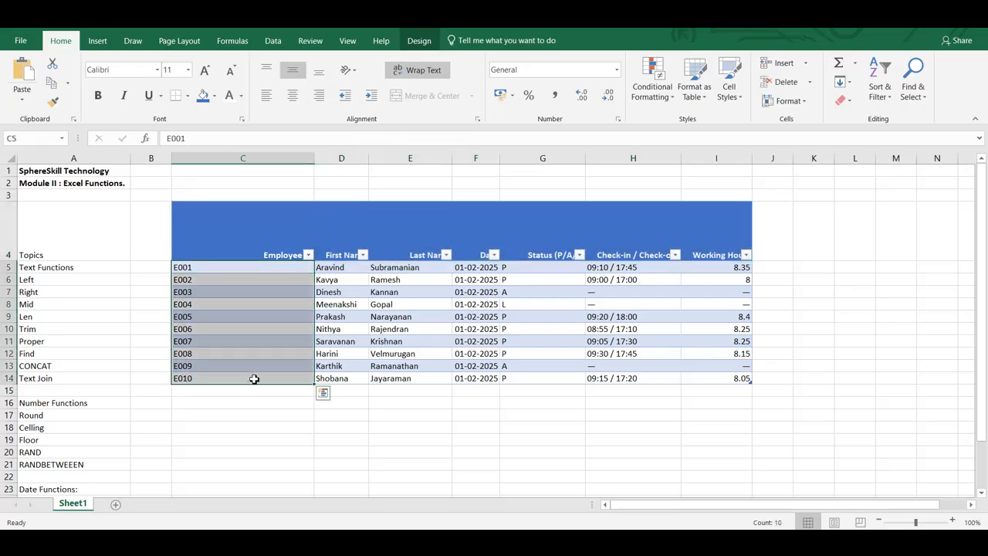
left_click(374, 96)
left_click(374, 96)
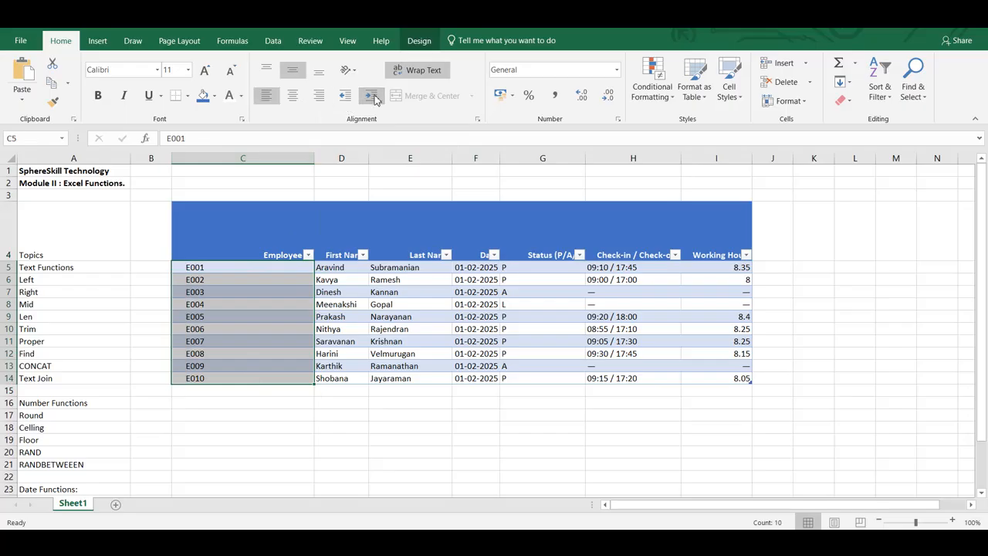
- Decrease the indent of the employee IDs in C5:C14 by one level
left_click(345, 95)
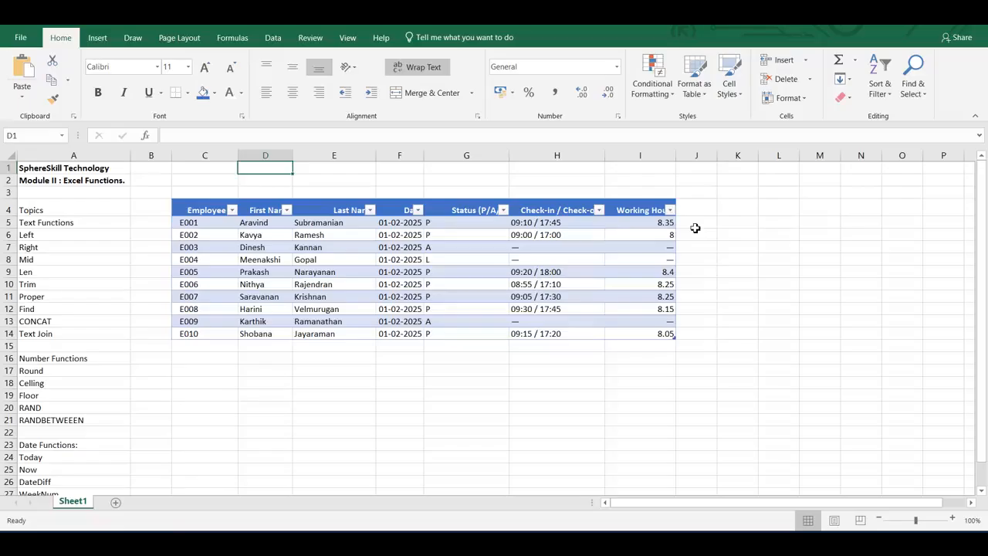
- Add a table column from J5 with the formula =LEN([@[First Name]]) and title it Length of Name
left_click(697, 229)
type("=")
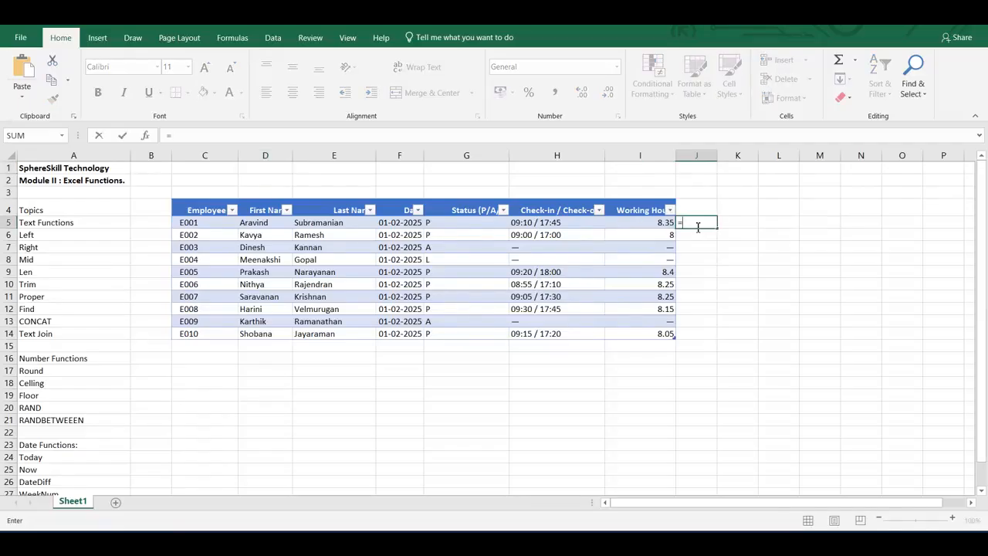
type("len(")
left_click(284, 222)
type(")")
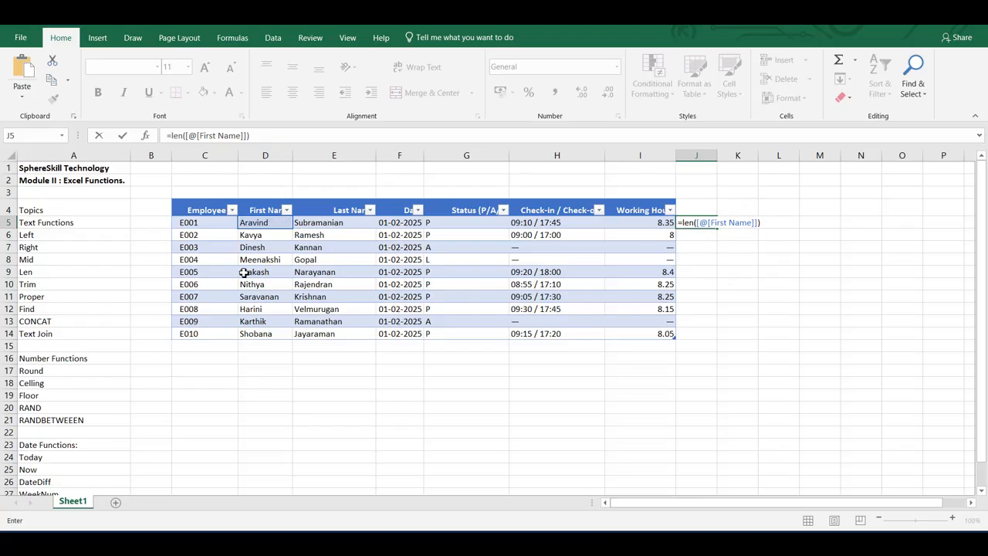
key("Return")
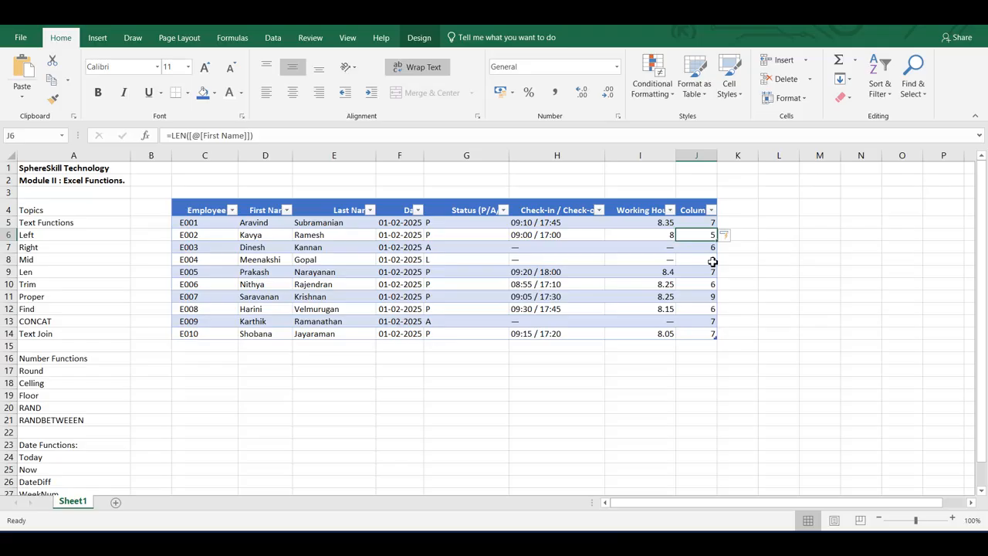
double_click(694, 209)
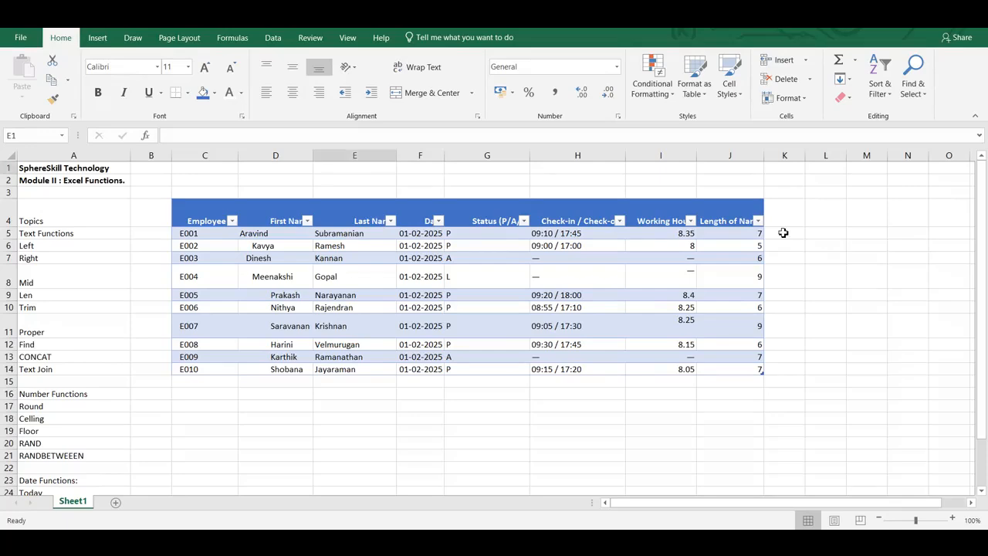
- Add a column from K5 that removes extra spaces from the first names with =TRIM([@[First Name]])
left_click(783, 233)
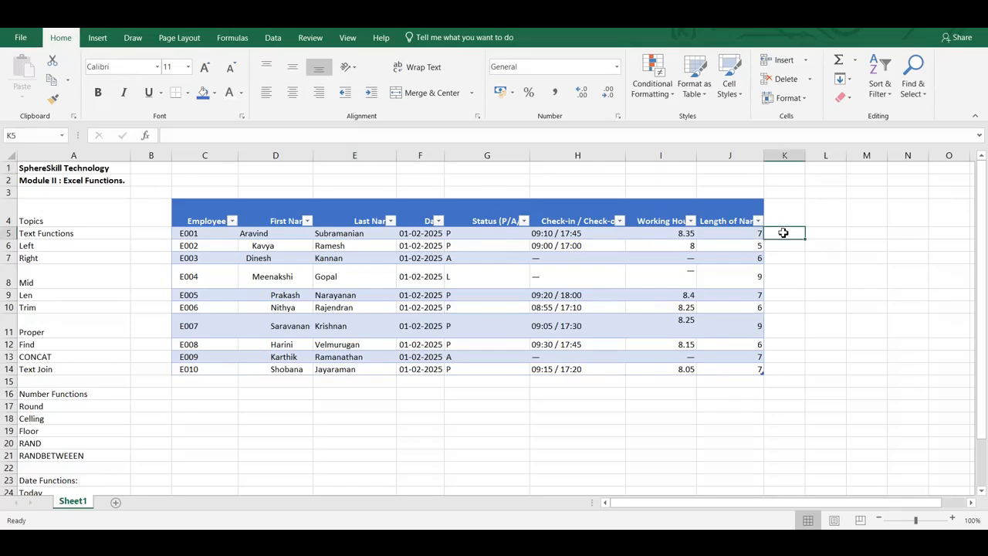
type("=trim")
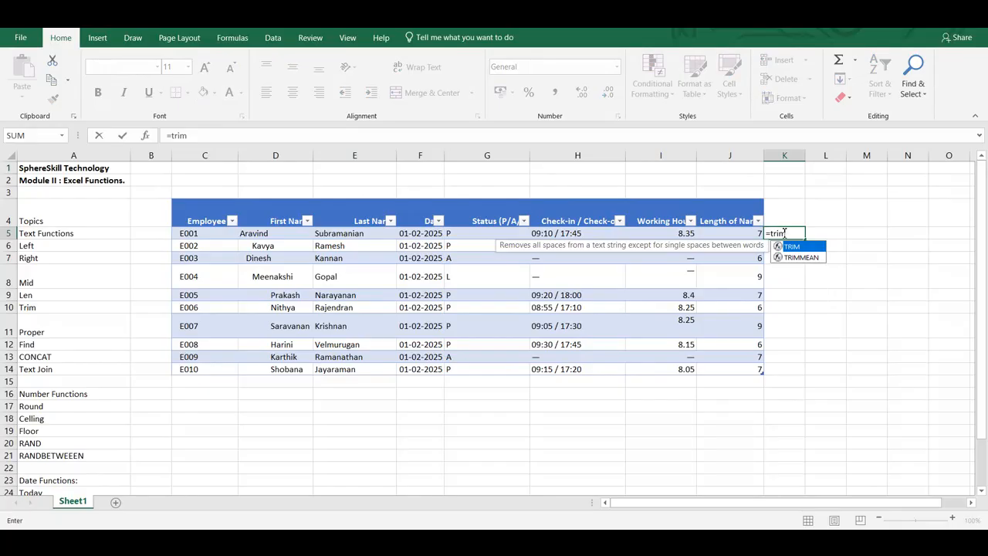
type("(")
left_click(270, 238)
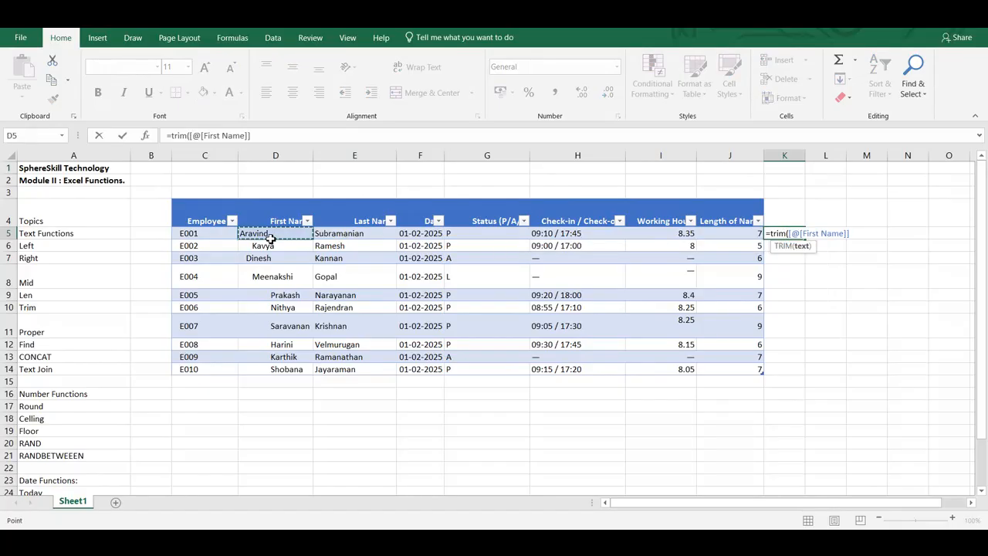
type(")")
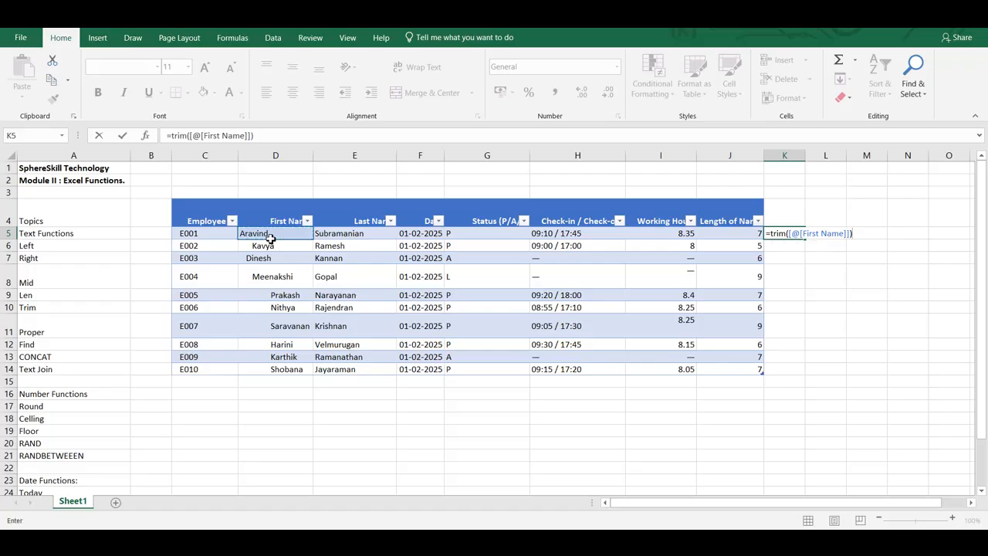
key("Return")
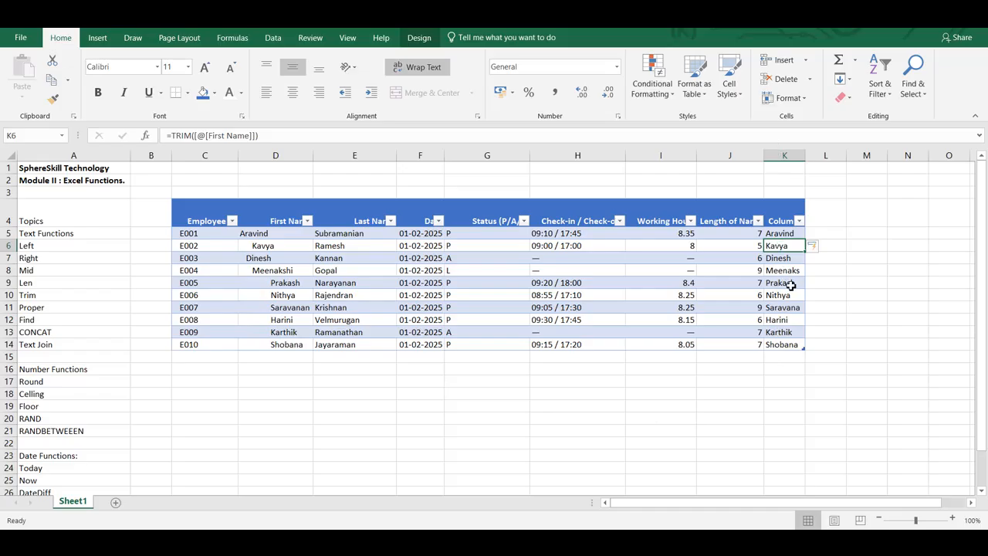
- Add a column from L5 with the formula =PROPER([@[Last Name]]) and widen column L to fit the full names
left_click(816, 236)
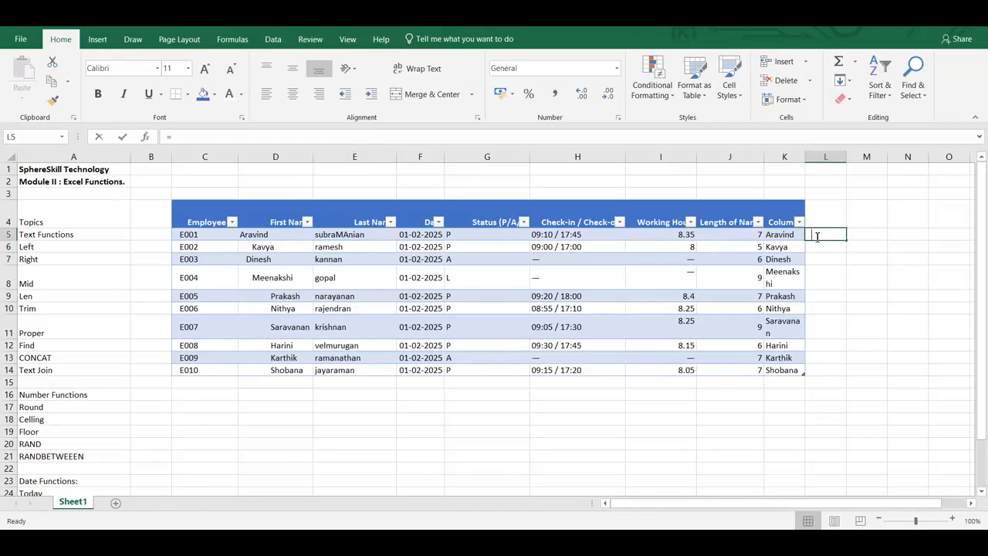
type("=PR")
key("BackSpace")
type("roper")
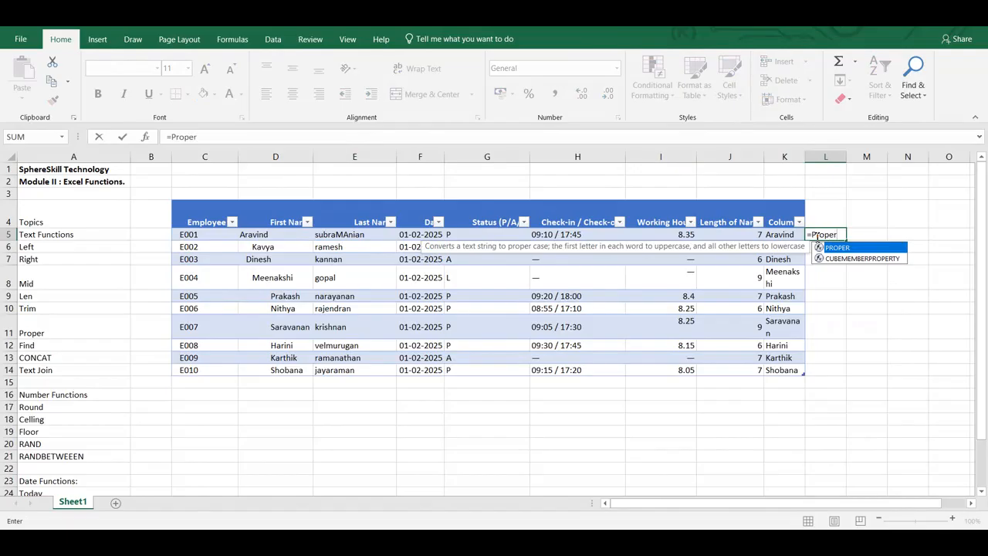
type("(")
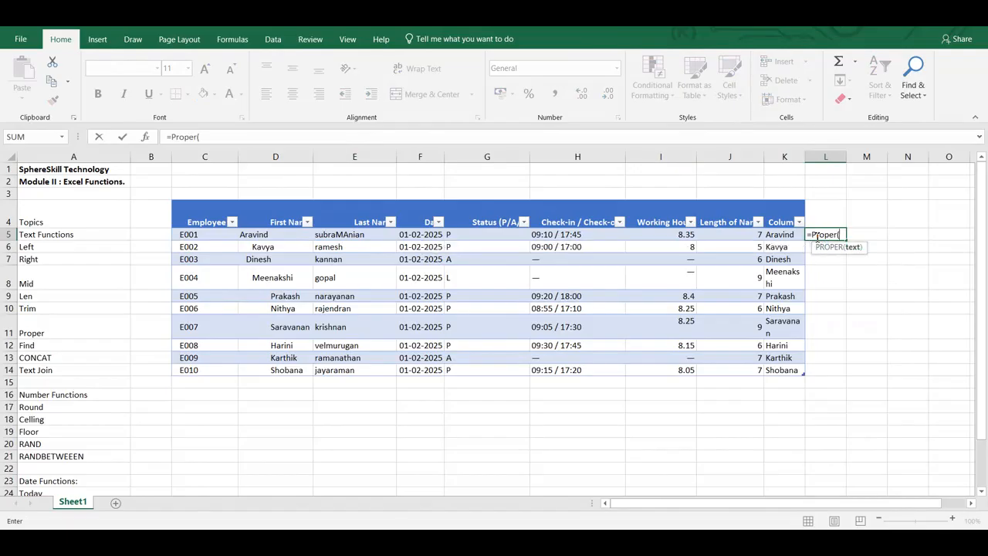
left_click(353, 237)
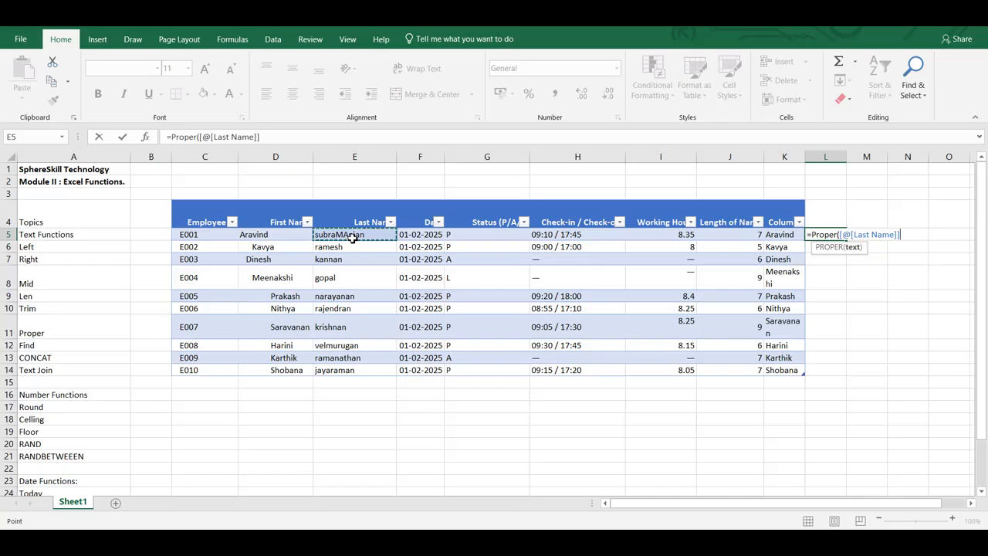
type(")")
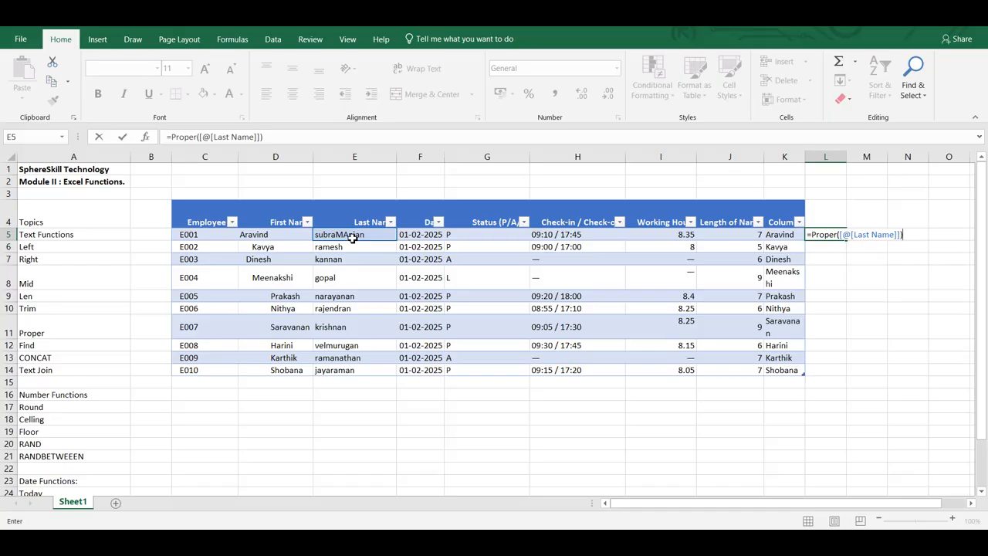
key("Return")
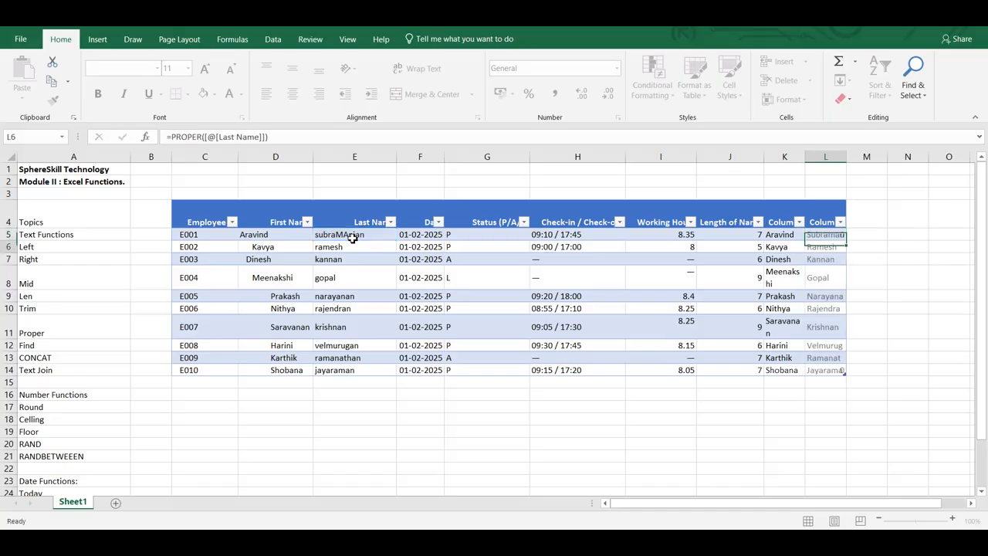
left_click_drag(845, 156, 898, 156)
left_click(318, 237)
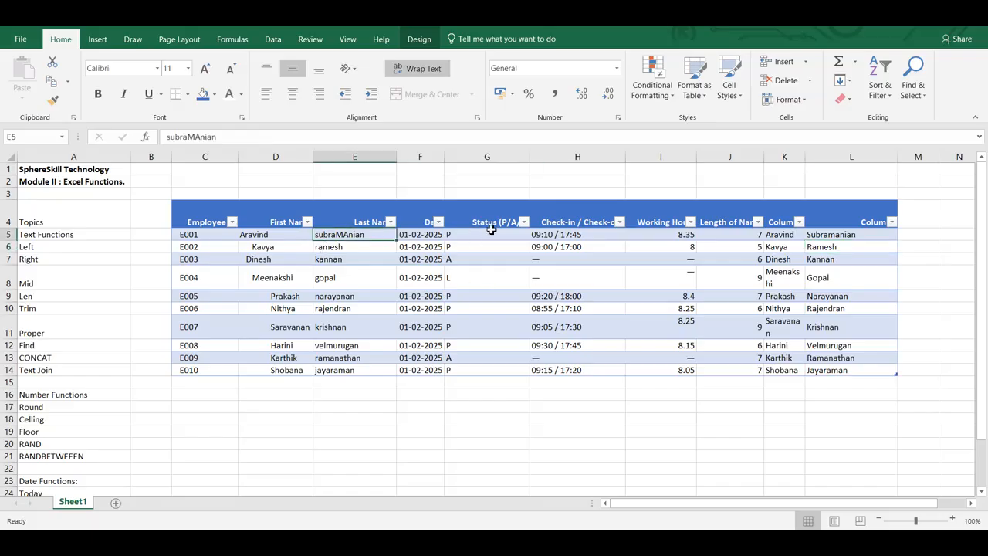
- Rename the column L header to Proper and the column K header to Trim, and autofit columns L and G
left_click(870, 223)
type("Proper")
key("Return")
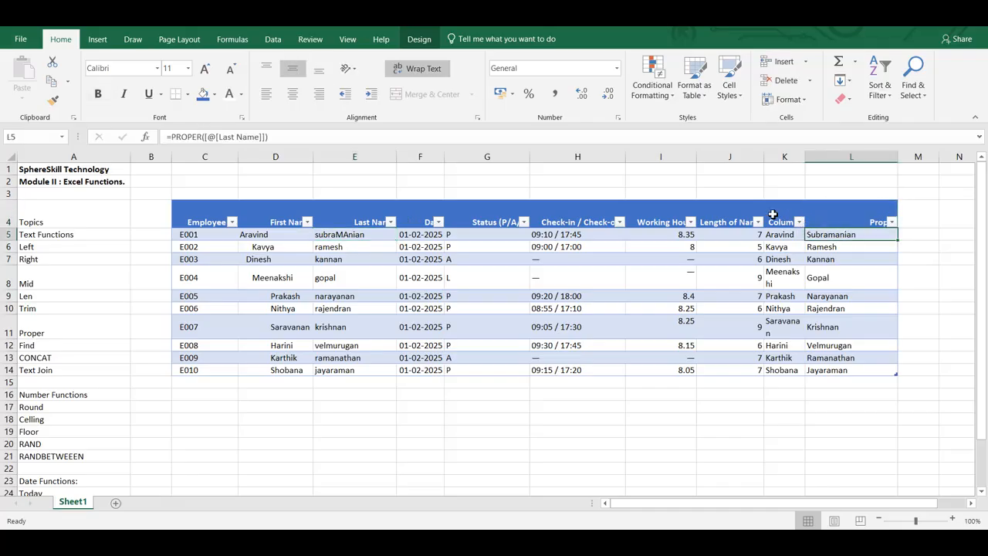
left_click(771, 213)
type("Trim")
key("Return")
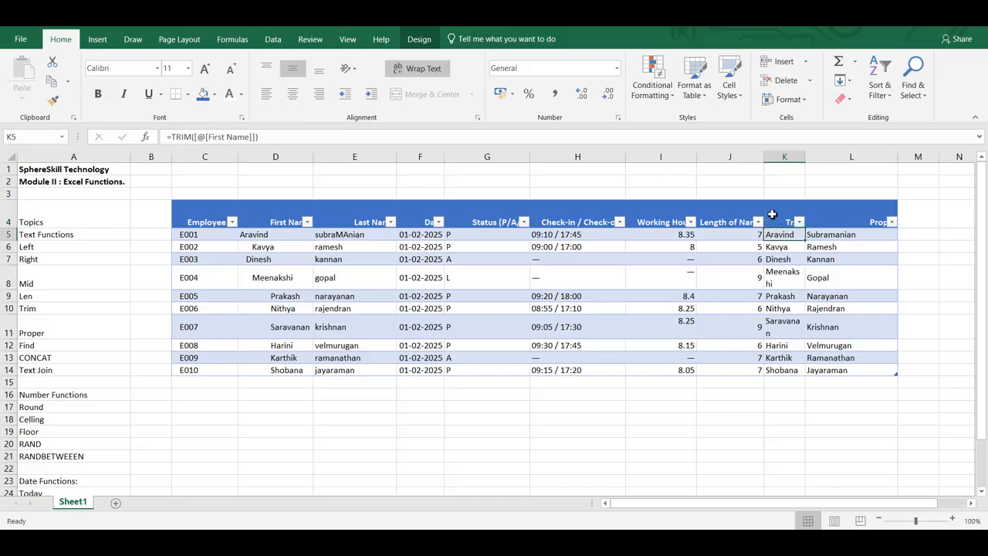
double_click(899, 156)
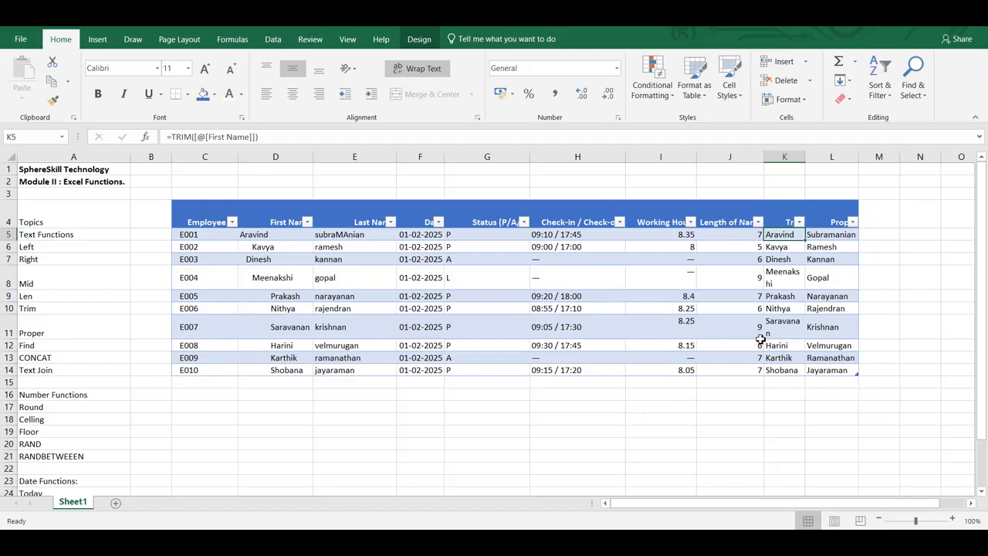
double_click(529, 157)
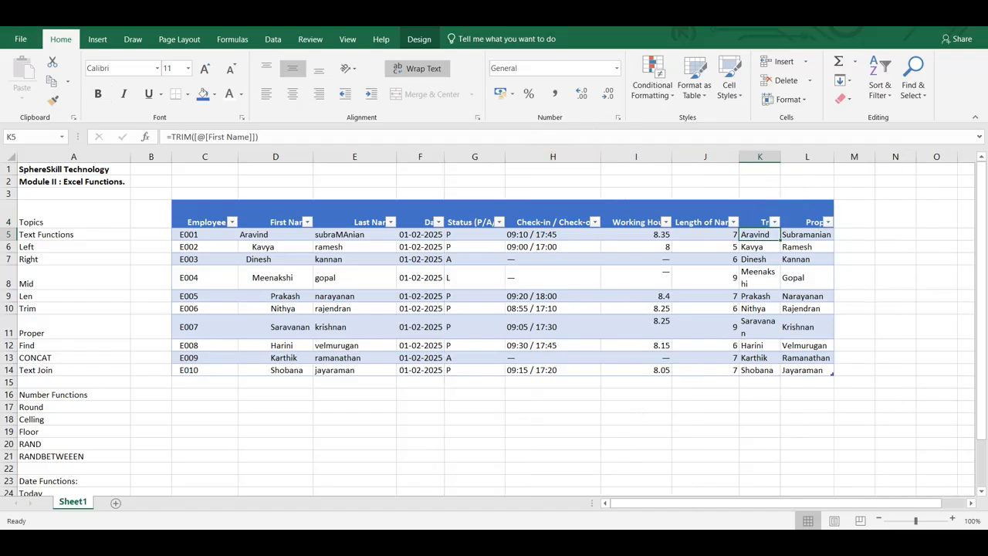
- Add a column from M5 that locates the letter v in each first name with =FIND("v",[@[First Name]])
double_click(848, 218)
key("Return")
type("=find(")
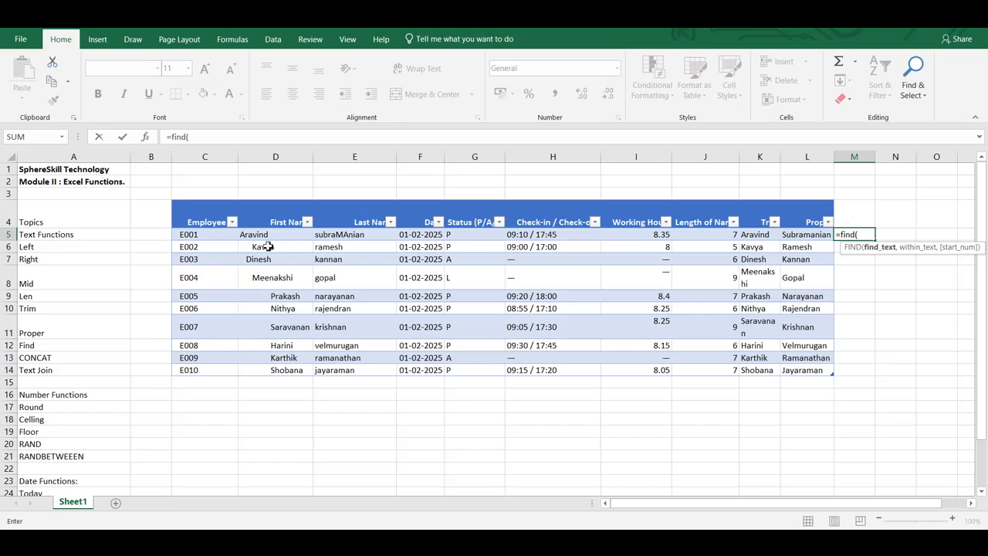
type("\"v\",")
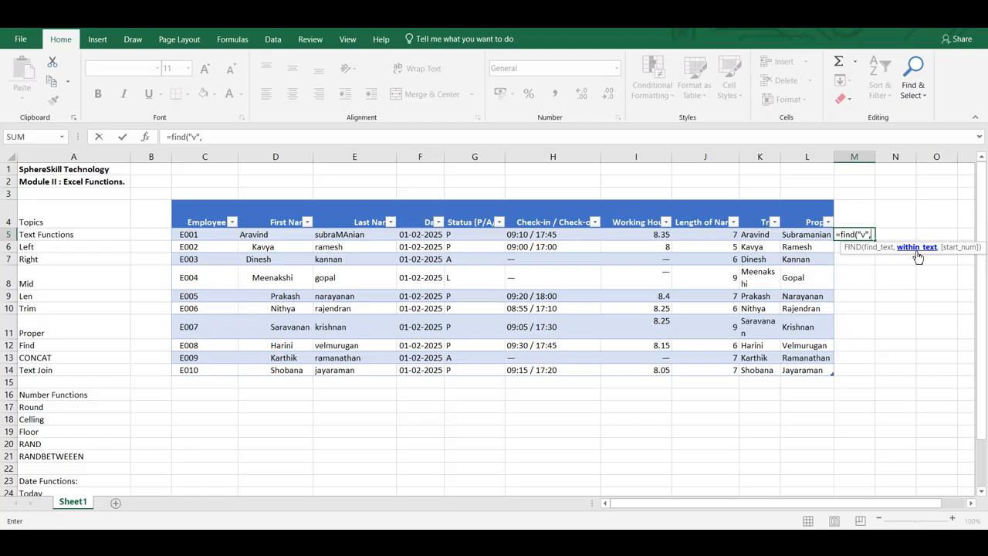
left_click(267, 237)
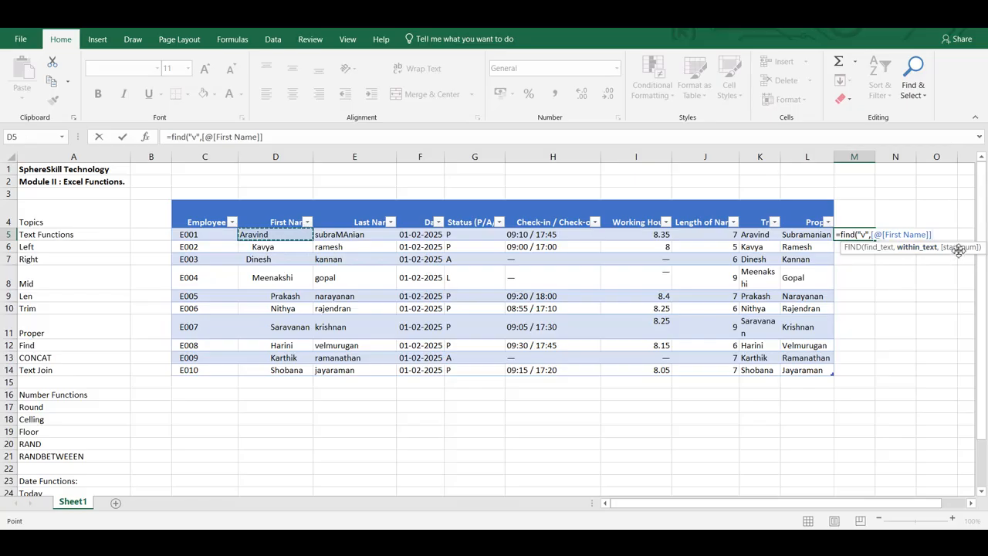
type(")")
key("Return")
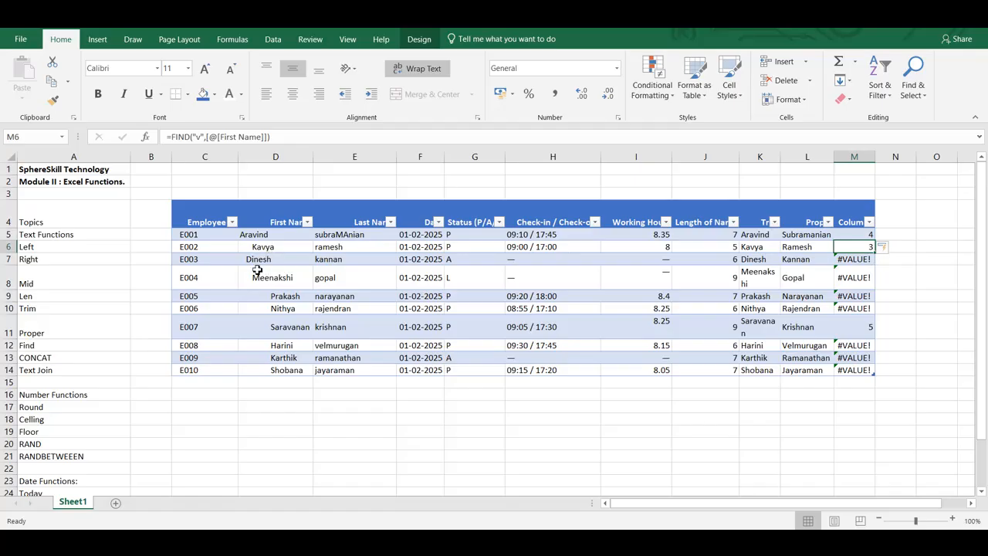
- Change the searched letter in the M5 FIND formula to "a"
left_click(290, 331)
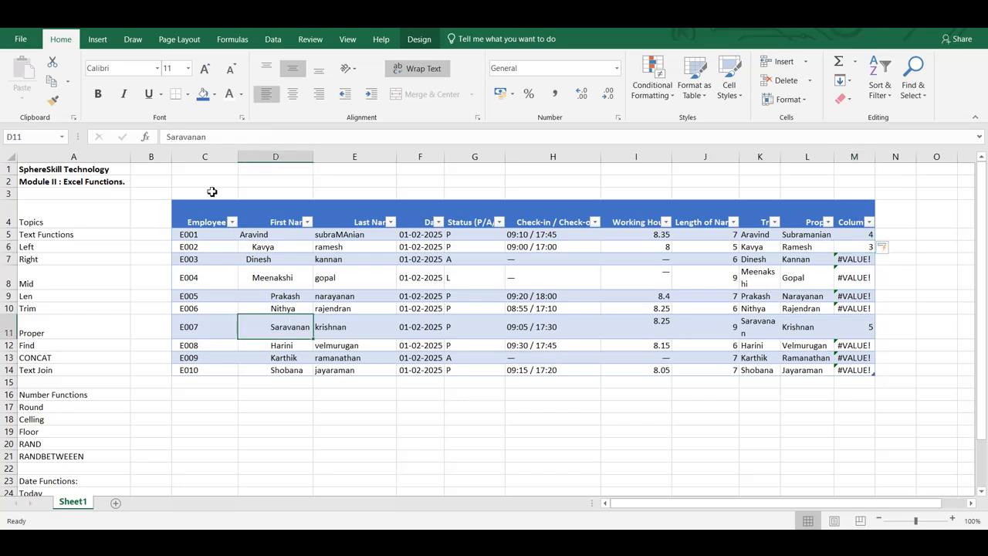
left_click(854, 235)
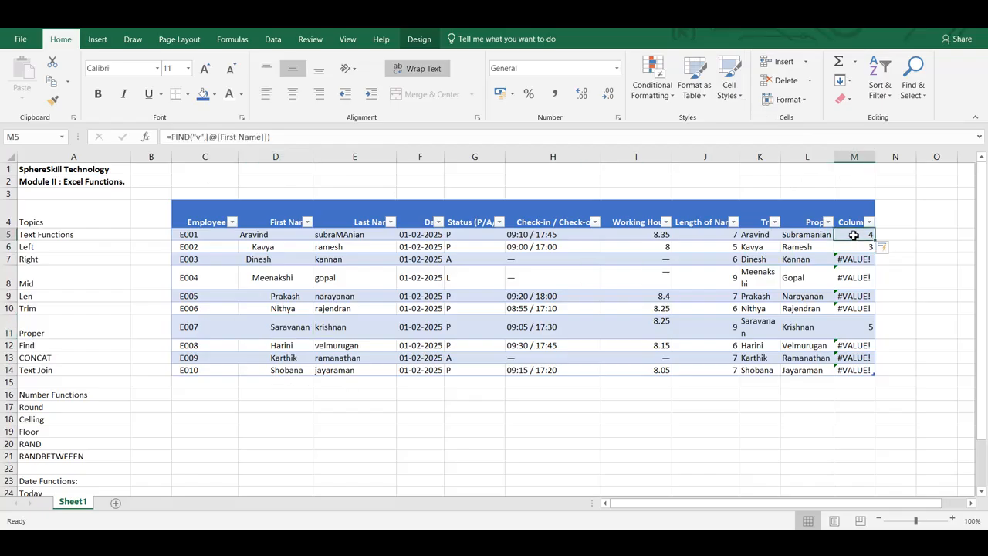
double_click(855, 234)
key("BackSpace")
type("a")
key("Return")
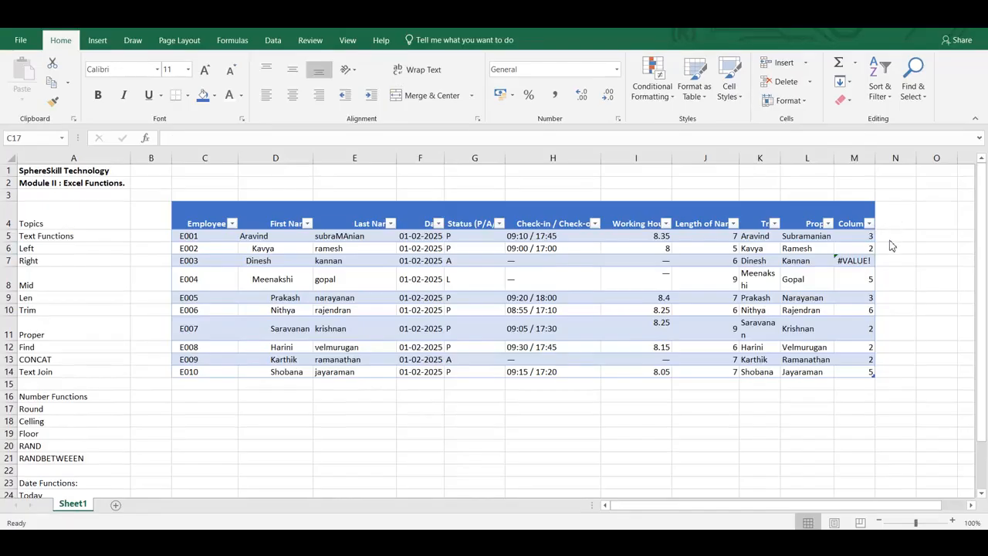
- Add a column from N5 that joins the names with =CONCAT([@[First Name]],[@[Last Name]]) and inspect the formula in N8
left_click(891, 237)
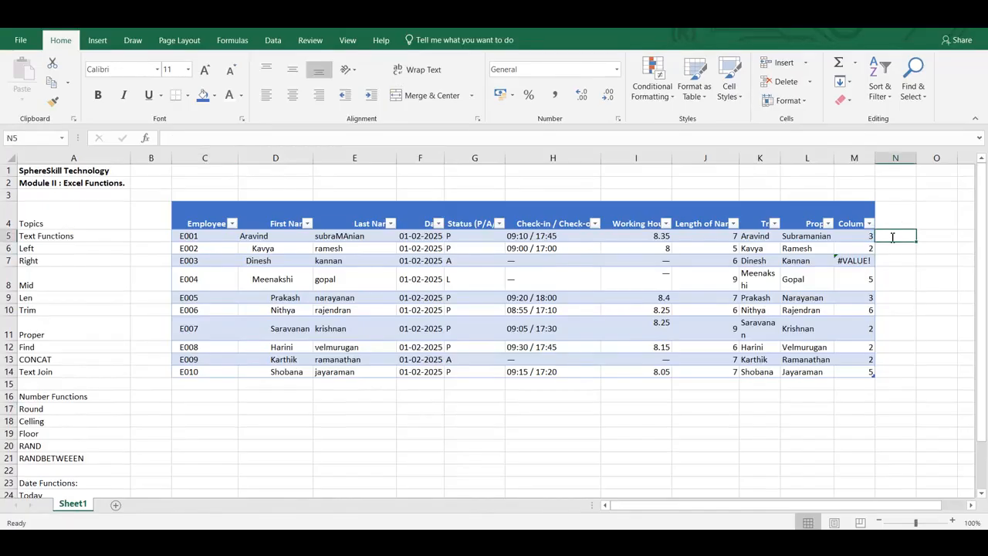
type("=con")
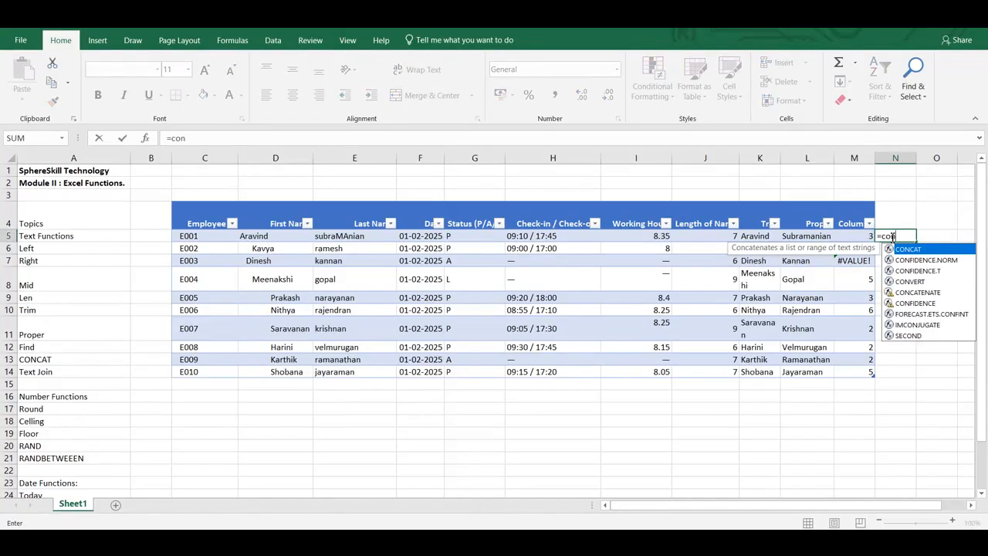
type("cat")
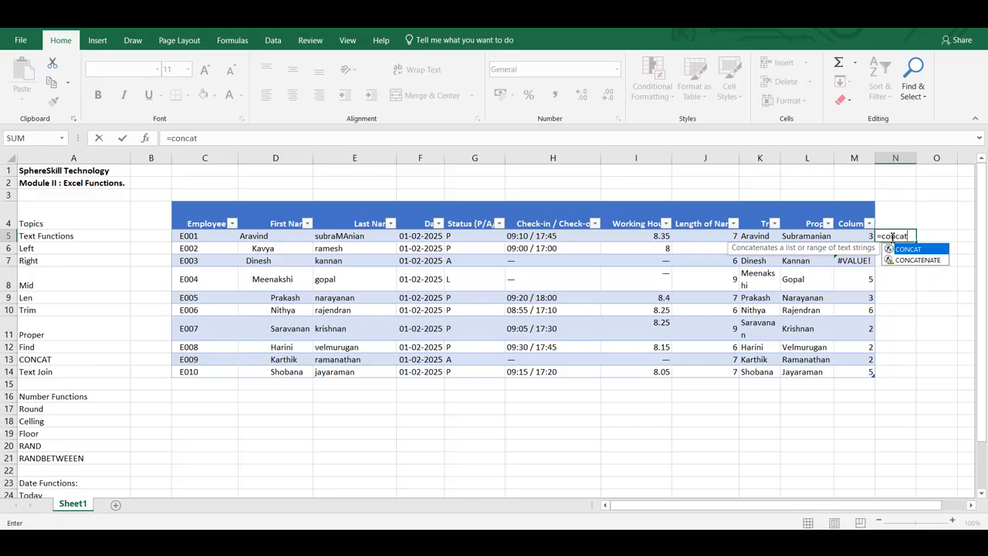
type("(")
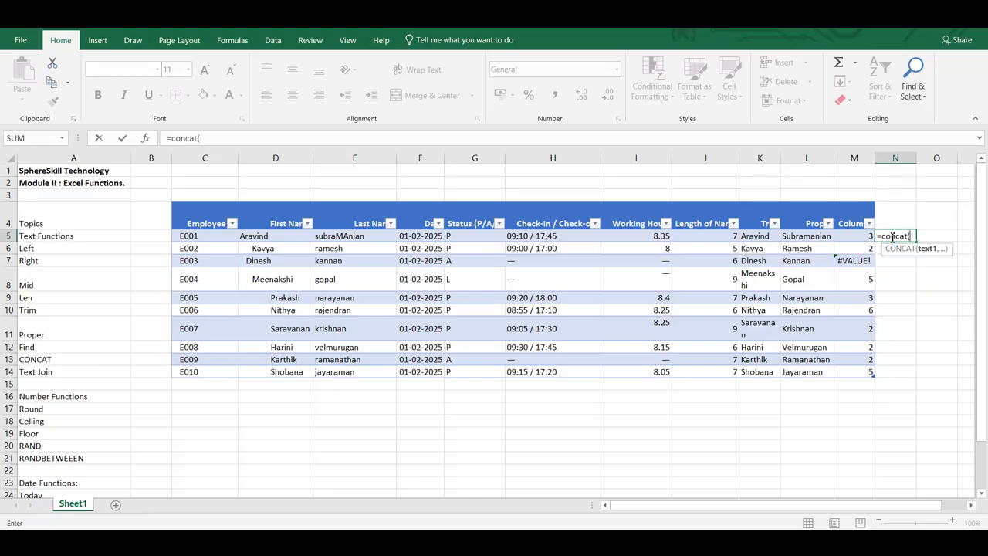
left_click(279, 241)
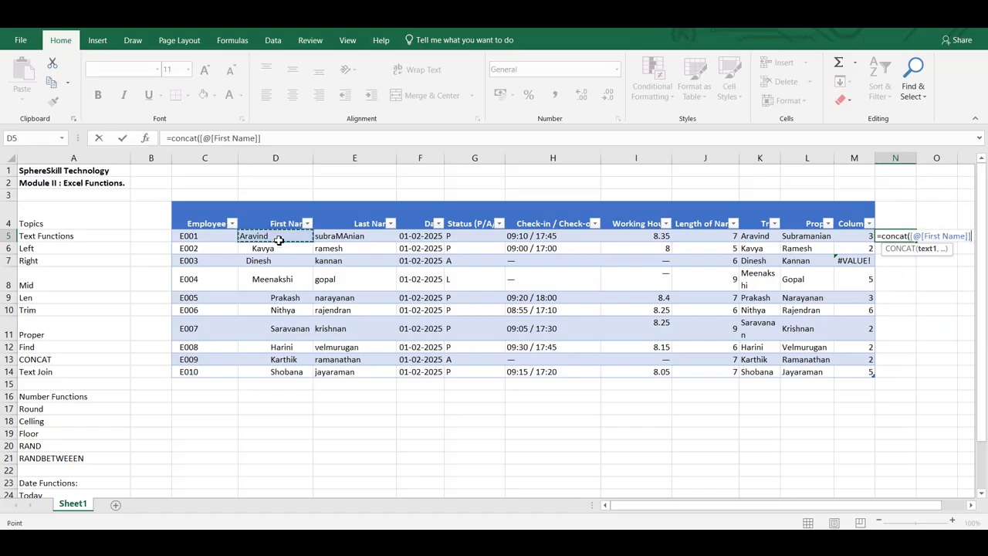
type(",")
left_click(354, 240)
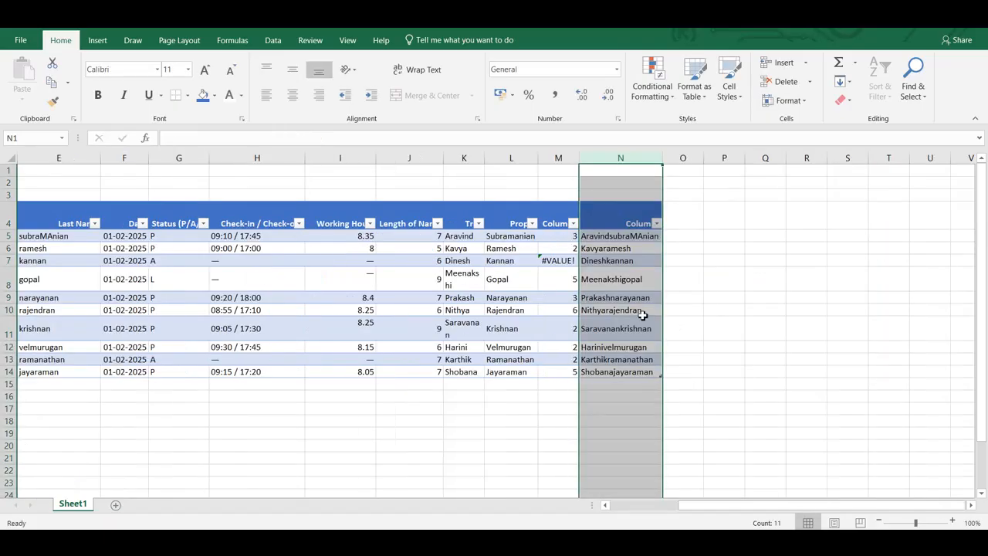
left_click(639, 272)
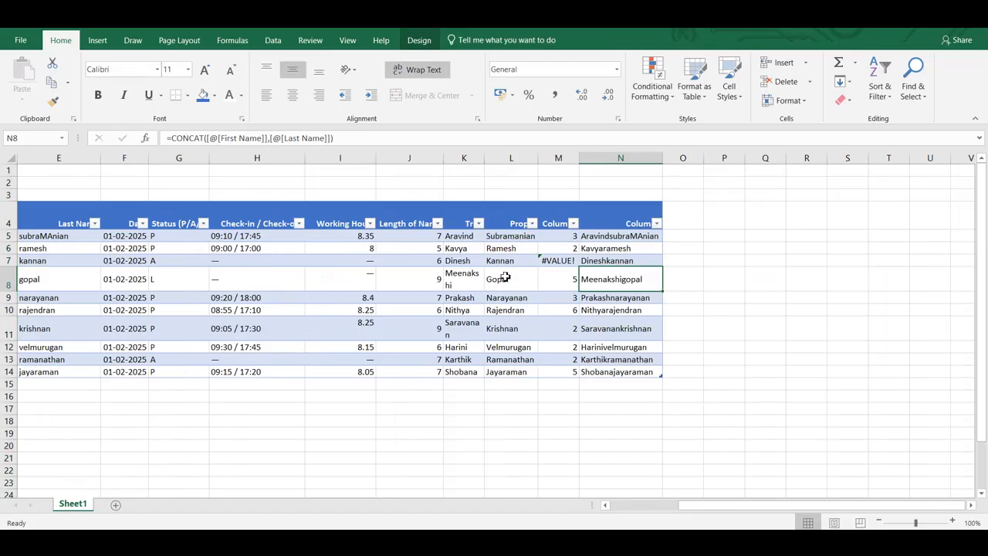
left_click(628, 236)
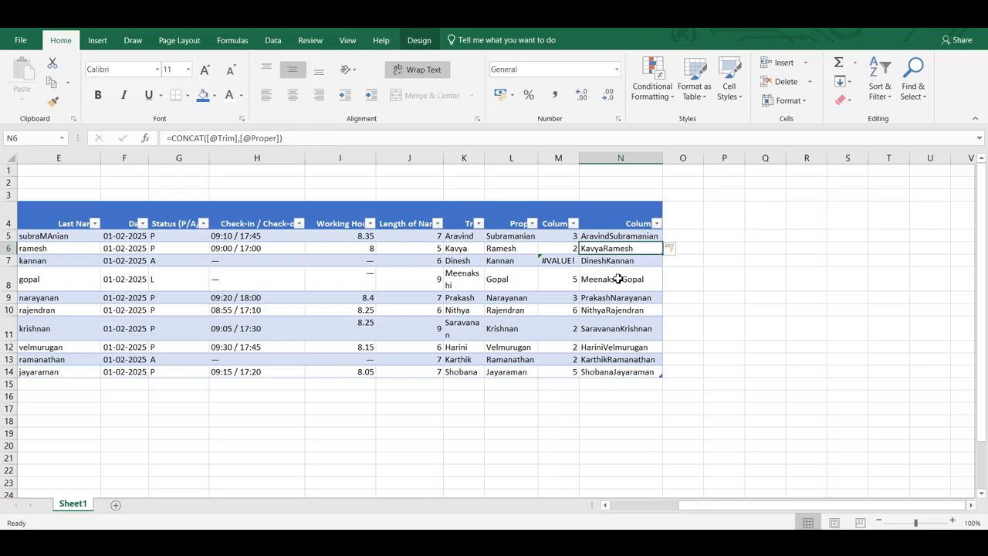
left_click(615, 235)
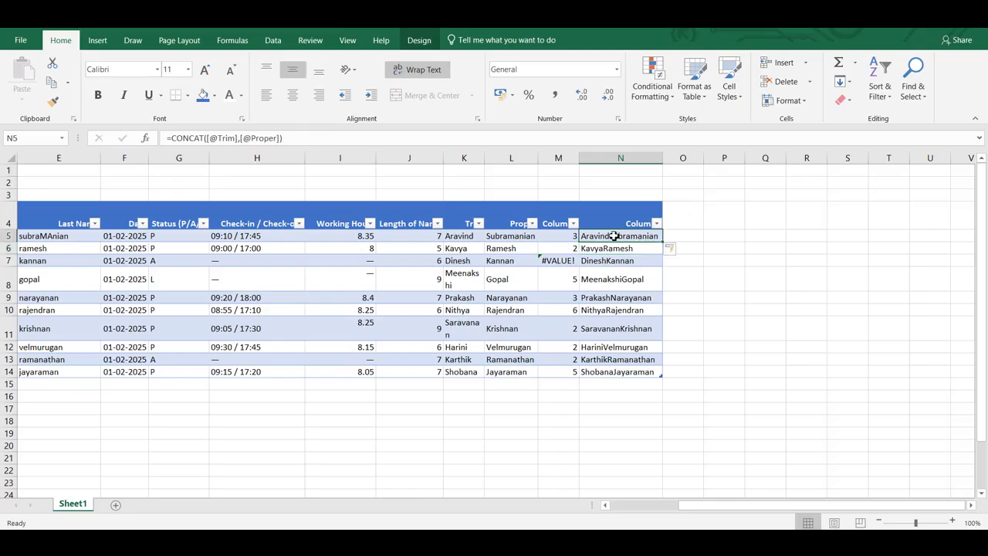
double_click(614, 235)
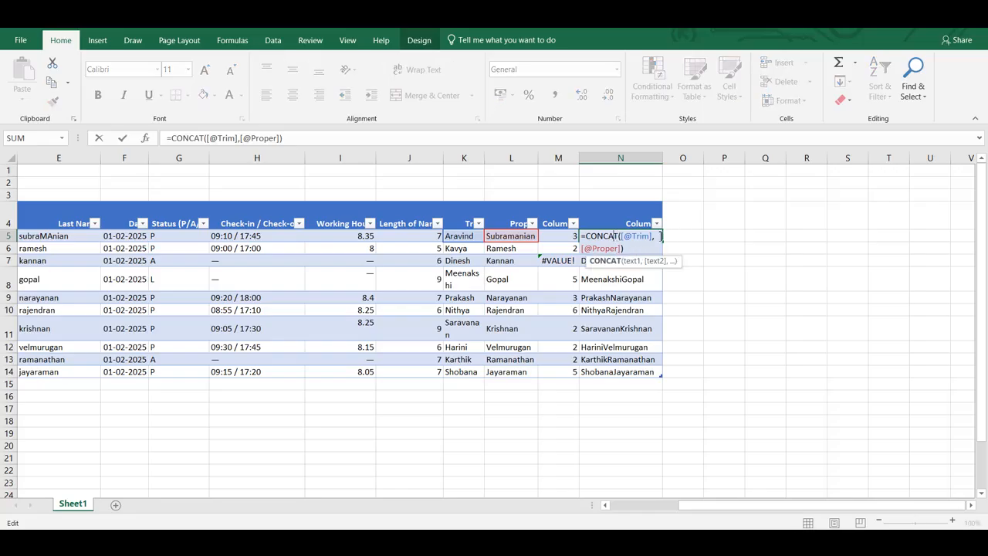
left_click(653, 236)
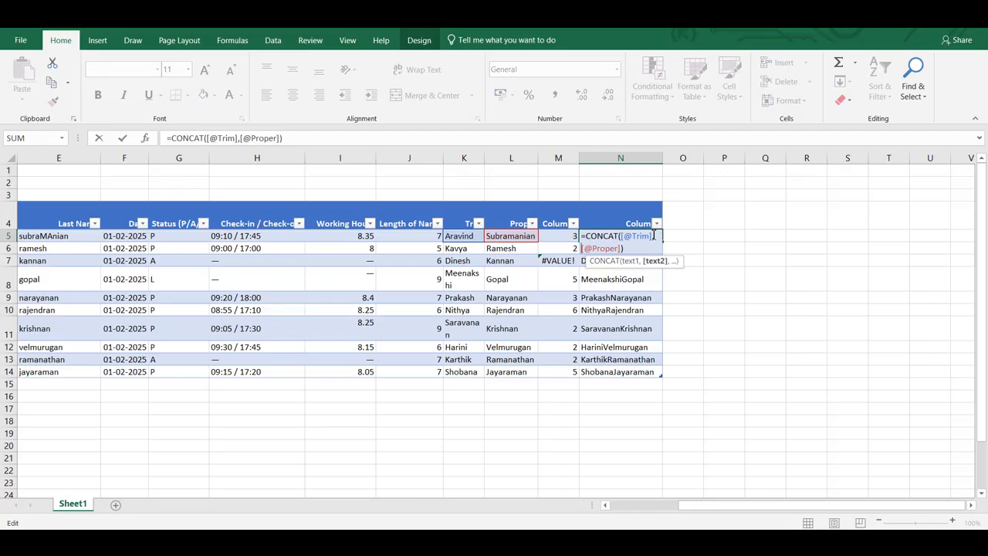
type("\"")
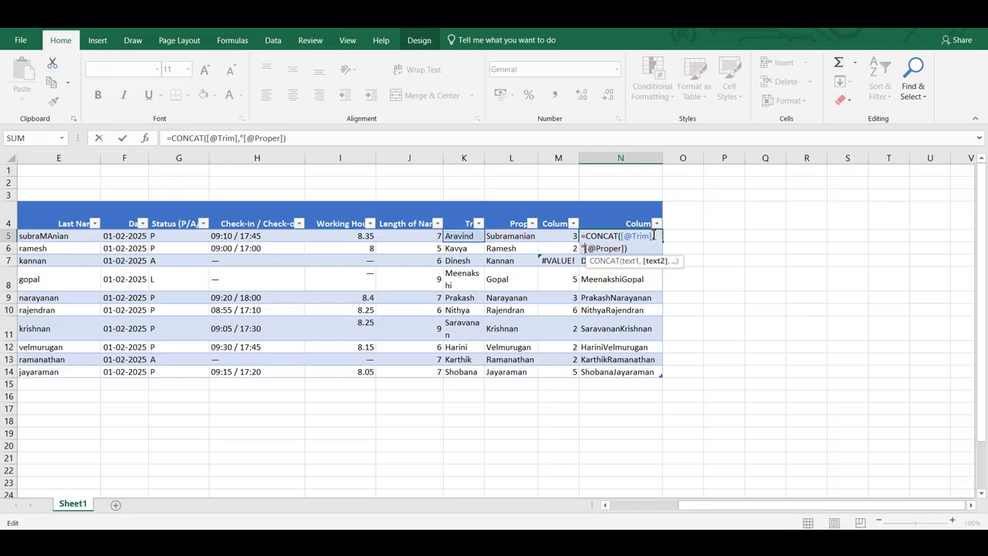
type(" \",")
key("Return")
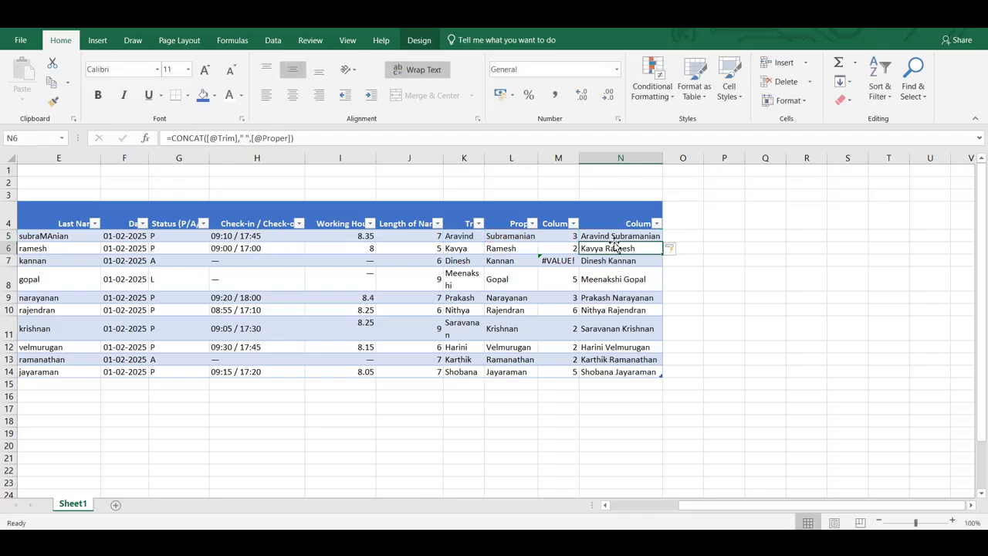
- Examine the space argument between the Trim and Proper references in the N5 CONCAT formula
double_click(612, 238)
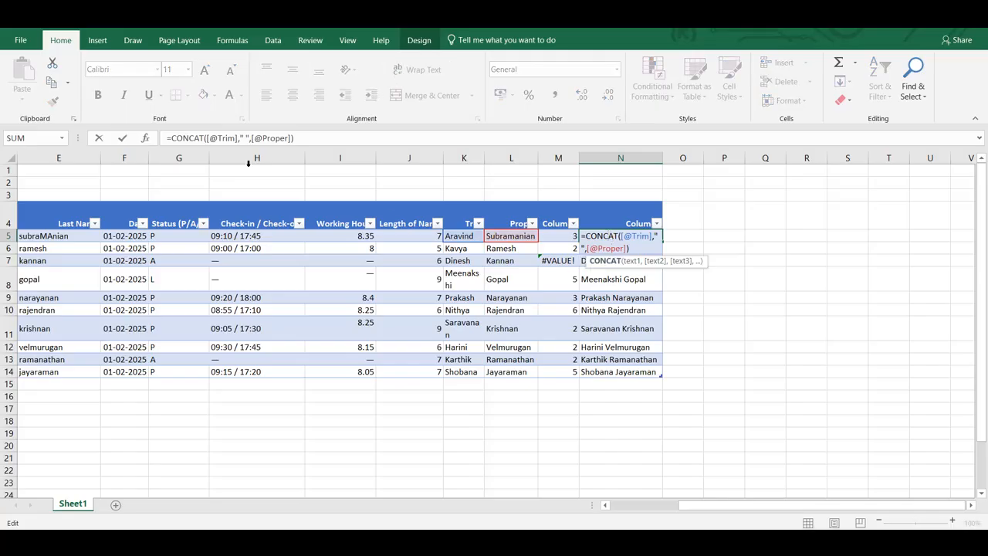
left_click(244, 137)
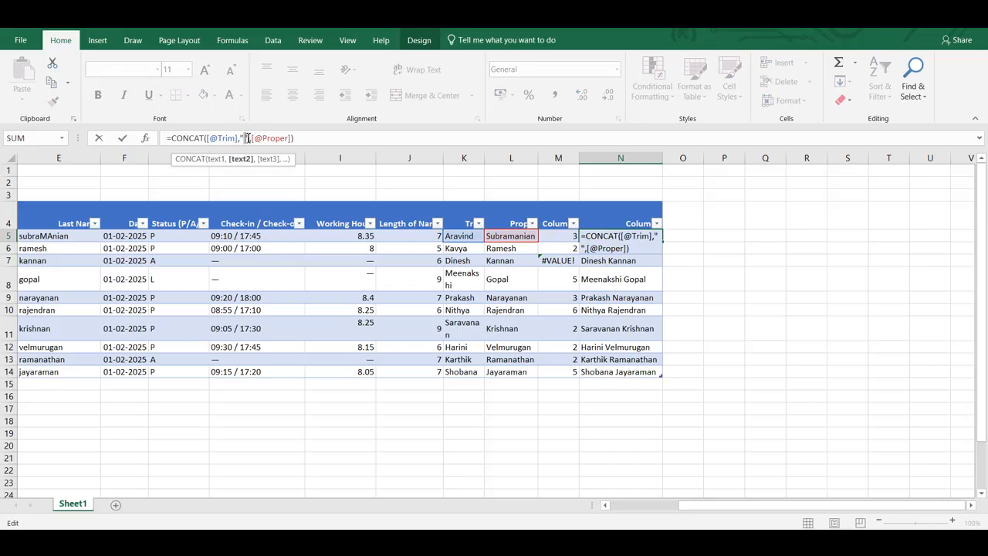
key("Return")
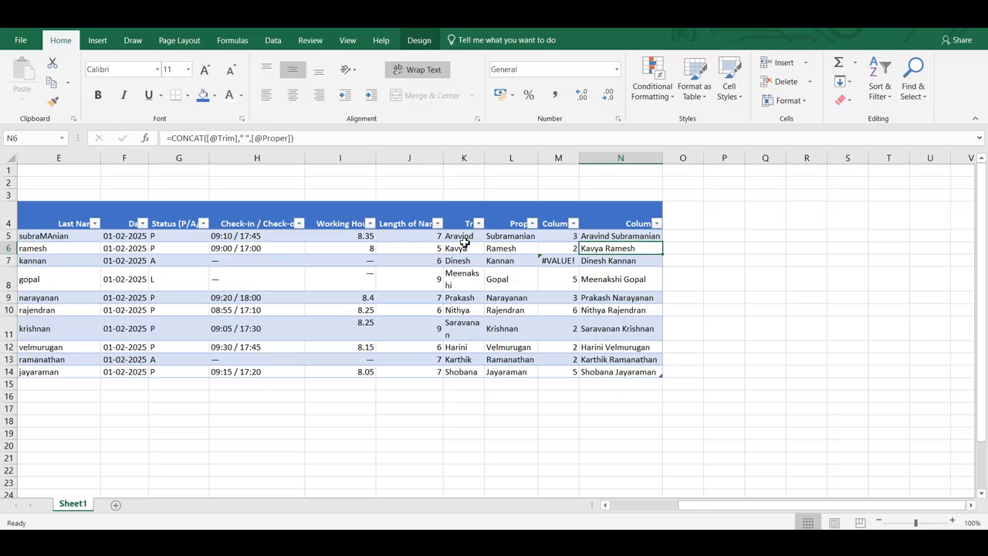
scroll(464, 243, "left", 3)
scroll(464, 243, "right", 3)
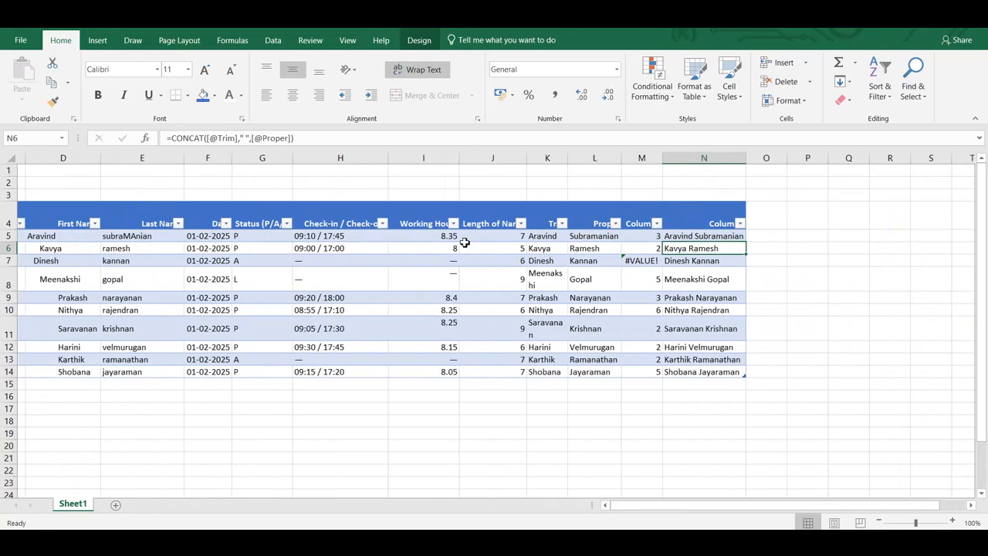
left_click(762, 244)
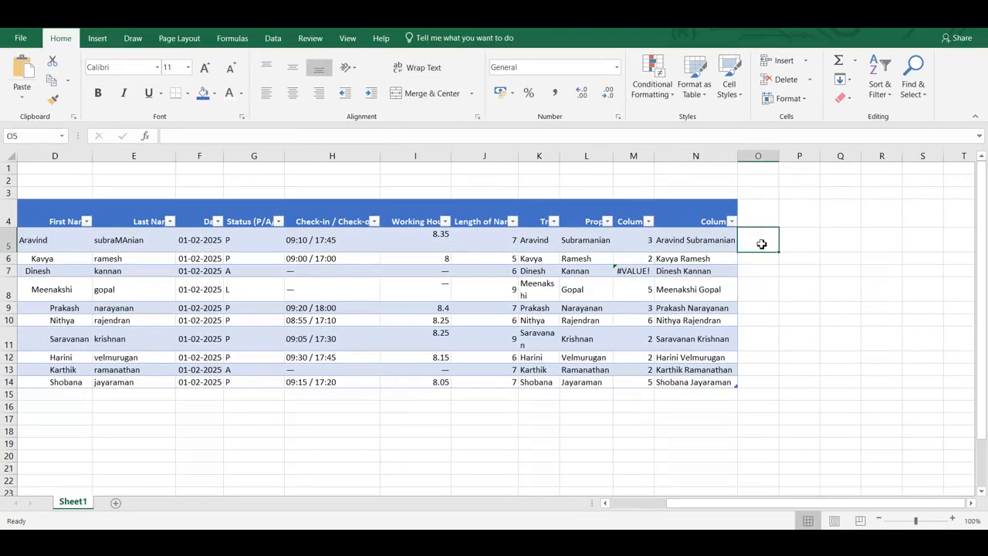
type("=text")
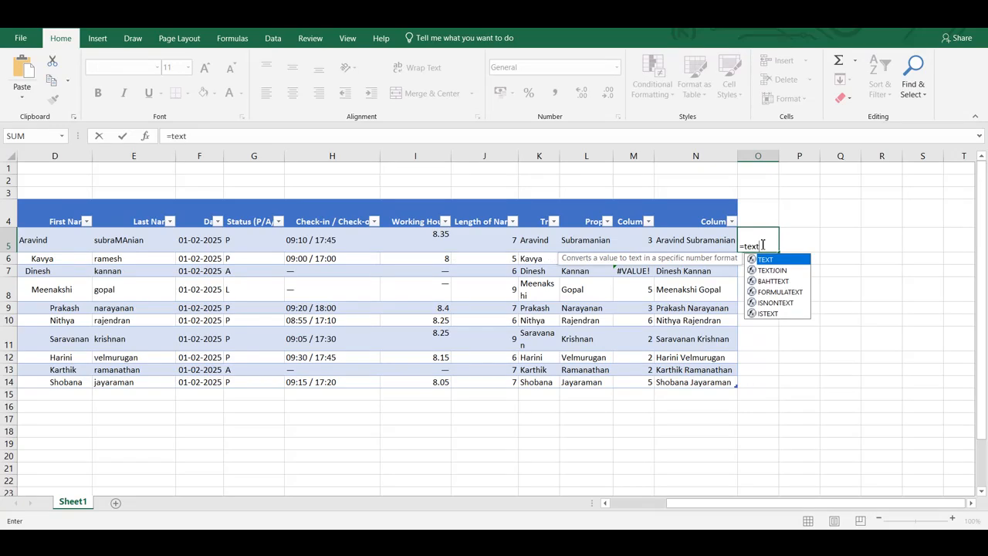
key("Return")
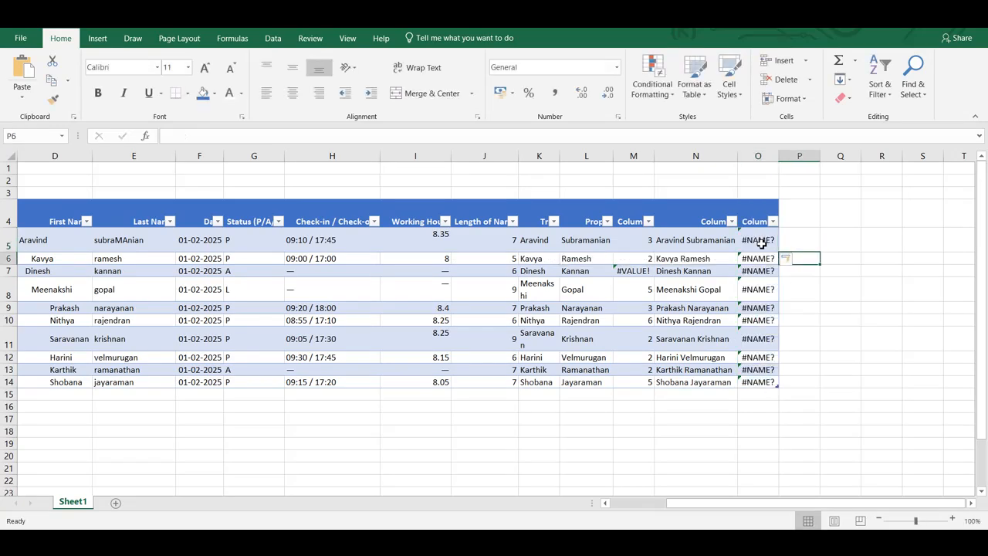
left_click(761, 156)
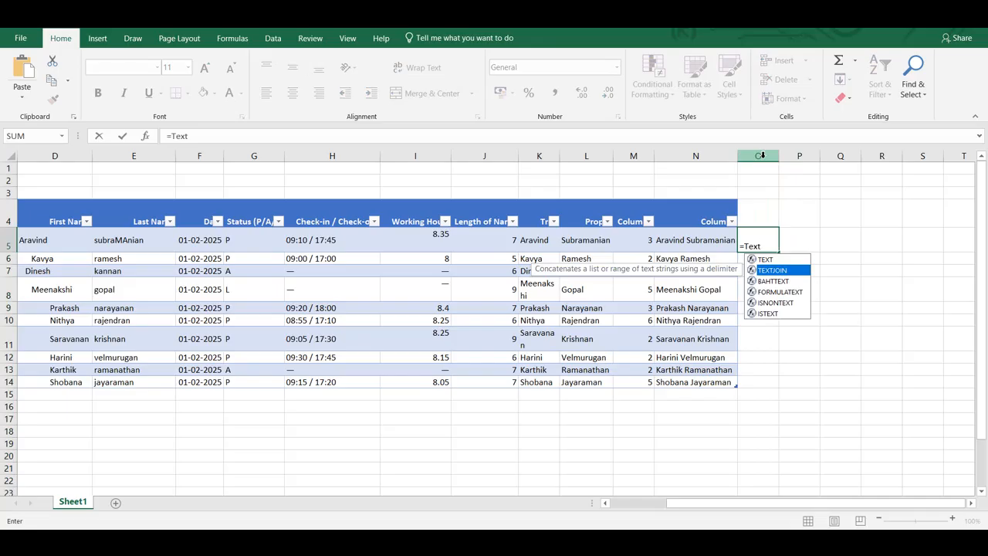
- Start a TEXTJOIN formula in O5 with a space " " as the delimiter and True to ignore empty cells
type("(")
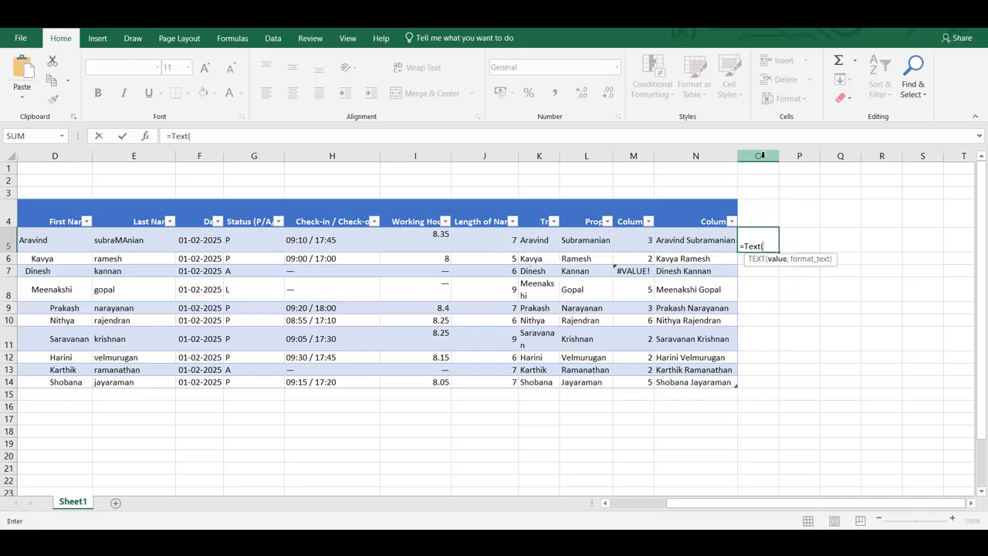
key("BackSpace")
key("Down")
key("Down")
key("Down")
key("Tab")
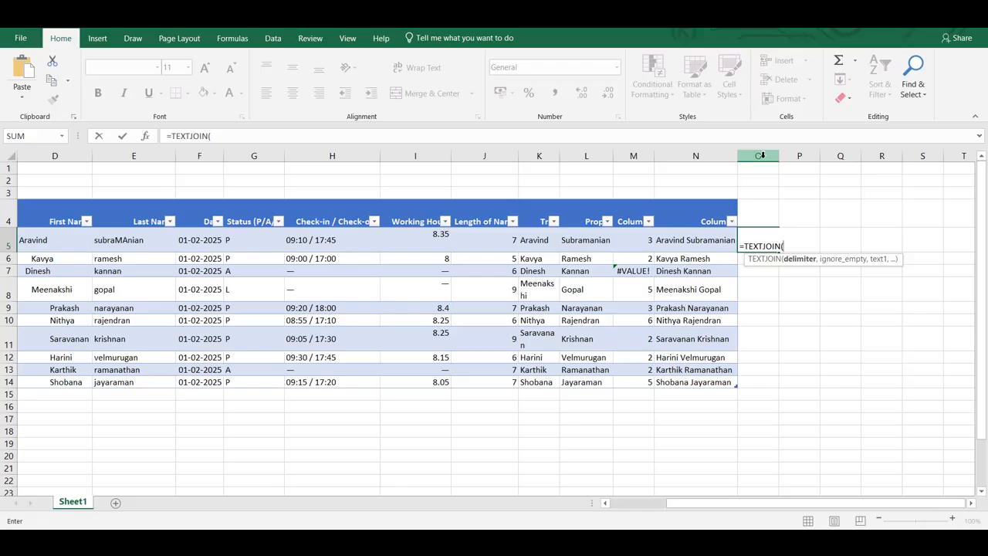
type("\"")
type("\",")
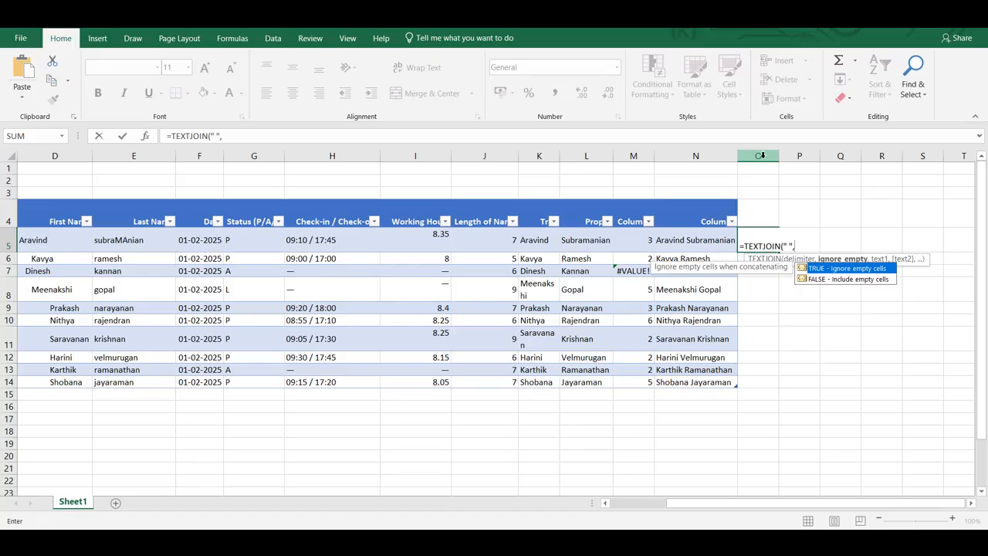
key("Return")
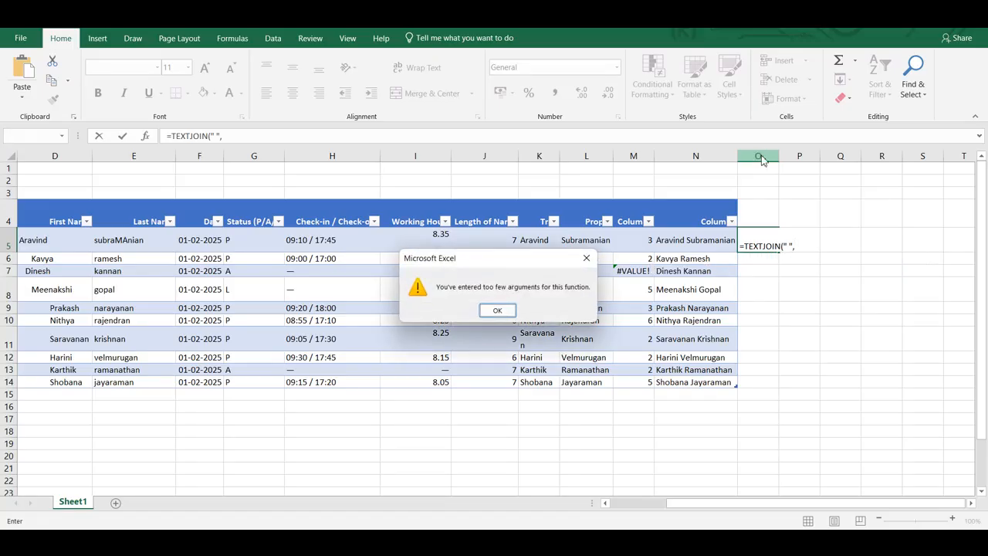
left_click(498, 310)
left_click(796, 246)
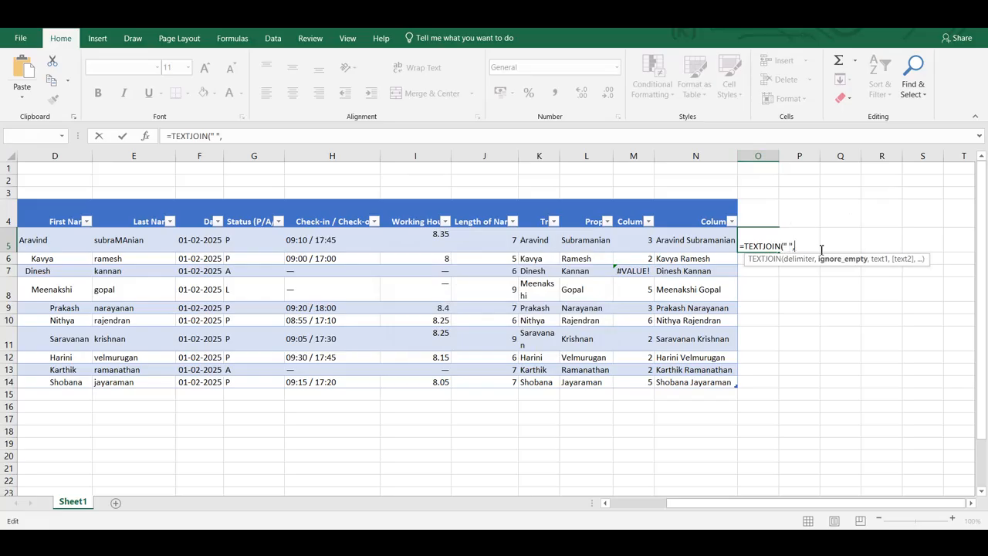
type("True,")
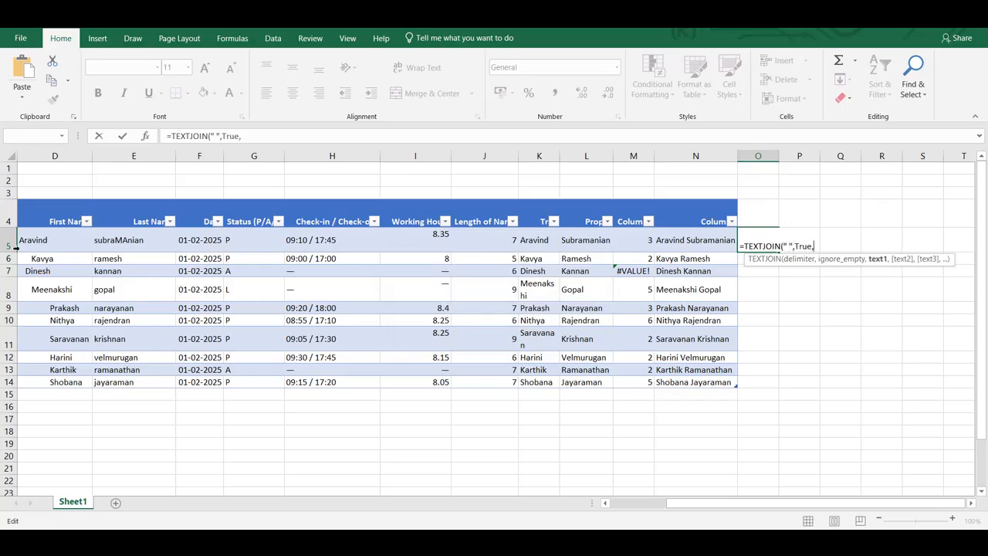
- Complete the O5 TEXTJOIN with the First Name, Last Name, Status (P/A/L), Check-in / Check-out and Working Hours references, and autofit column O
left_click(70, 242)
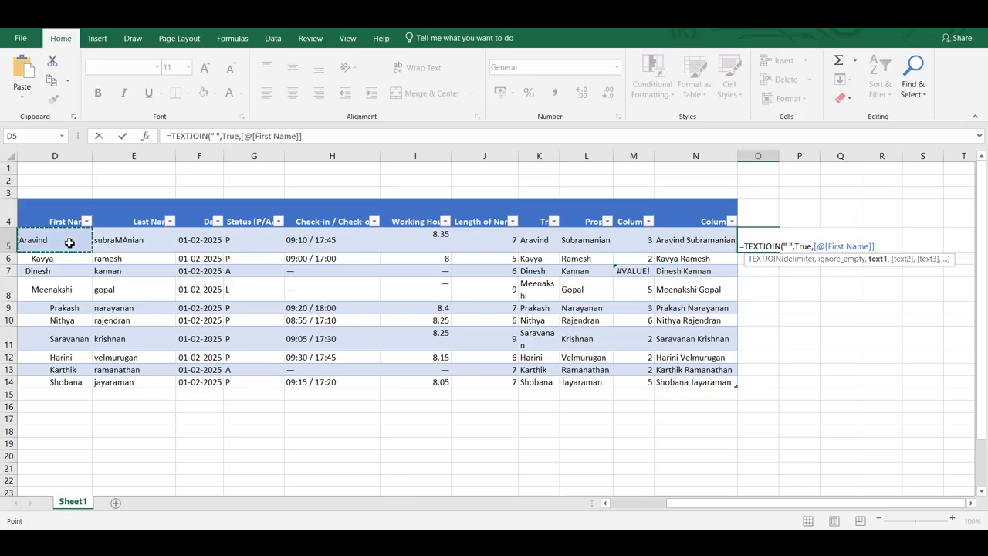
type(",")
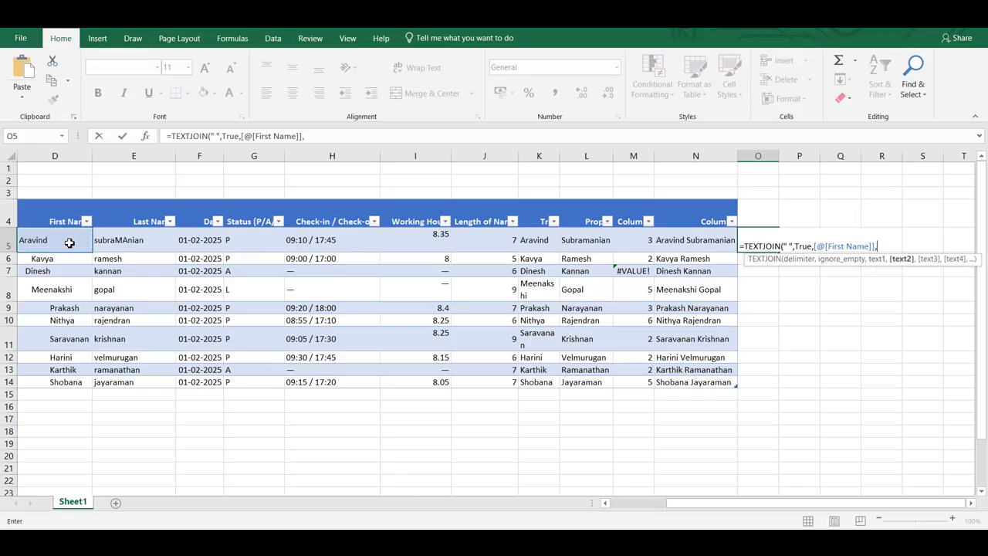
left_click(151, 238)
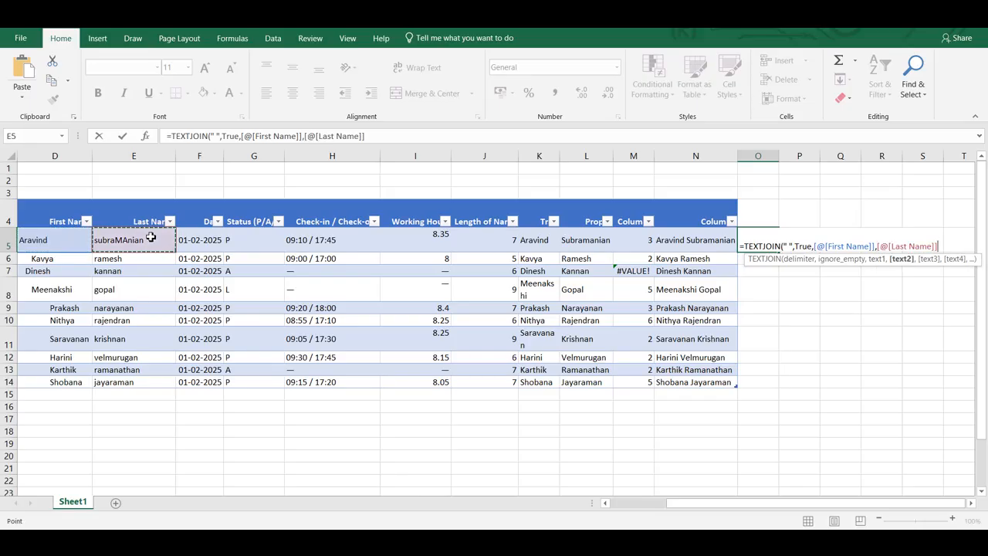
type(",")
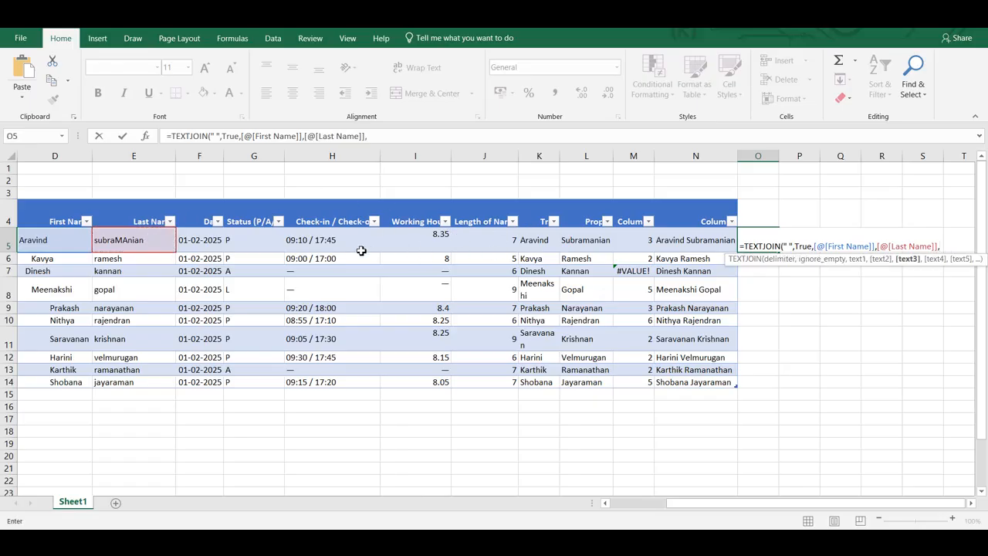
left_click(258, 253)
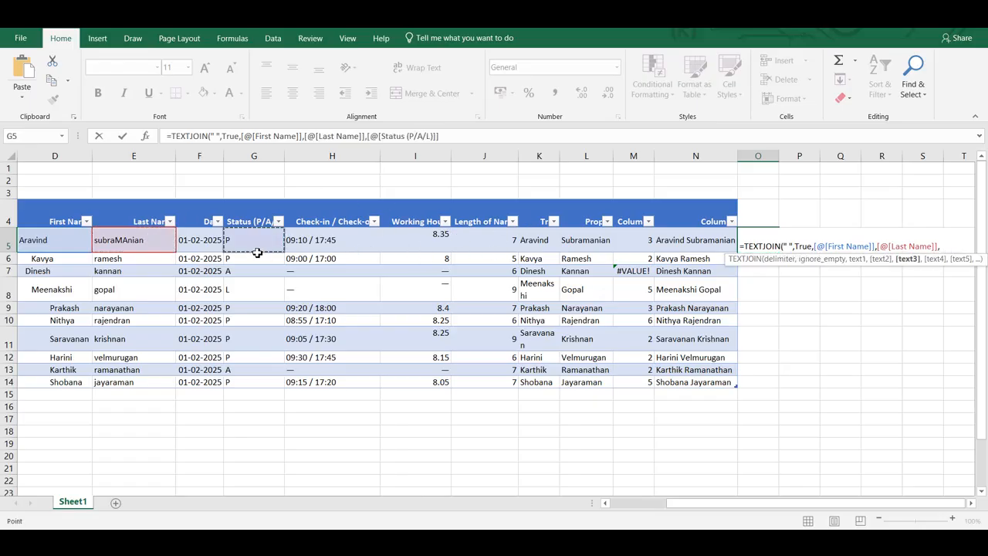
type(",")
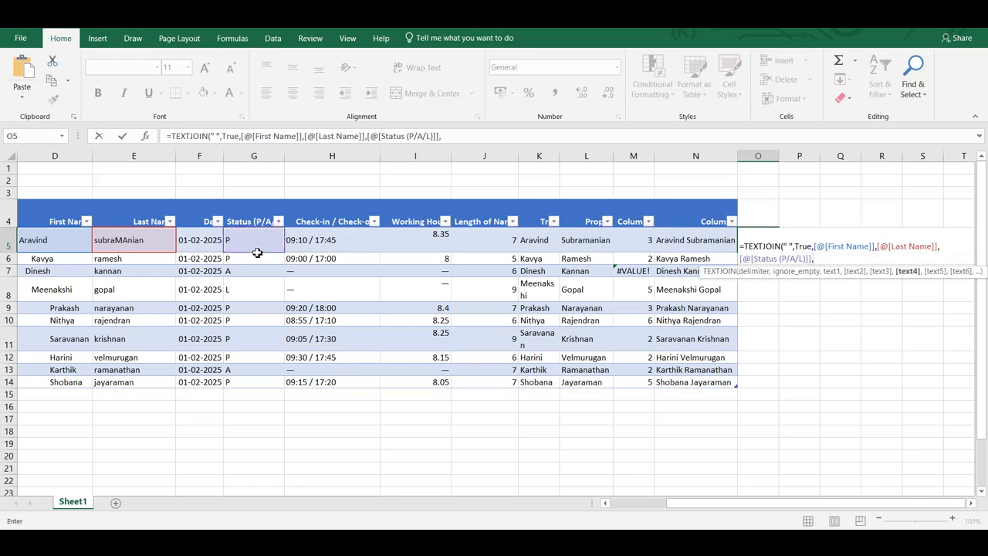
left_click(309, 240)
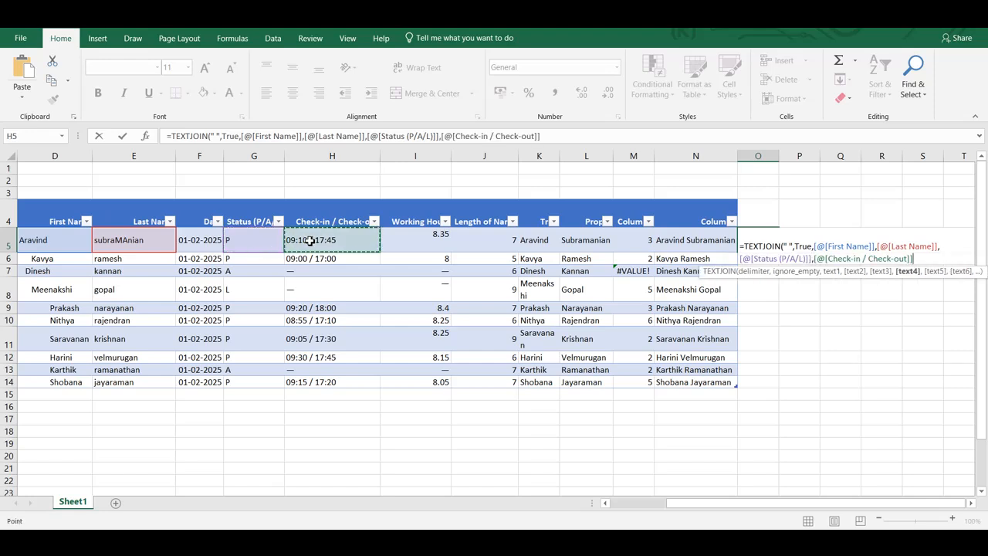
type(",")
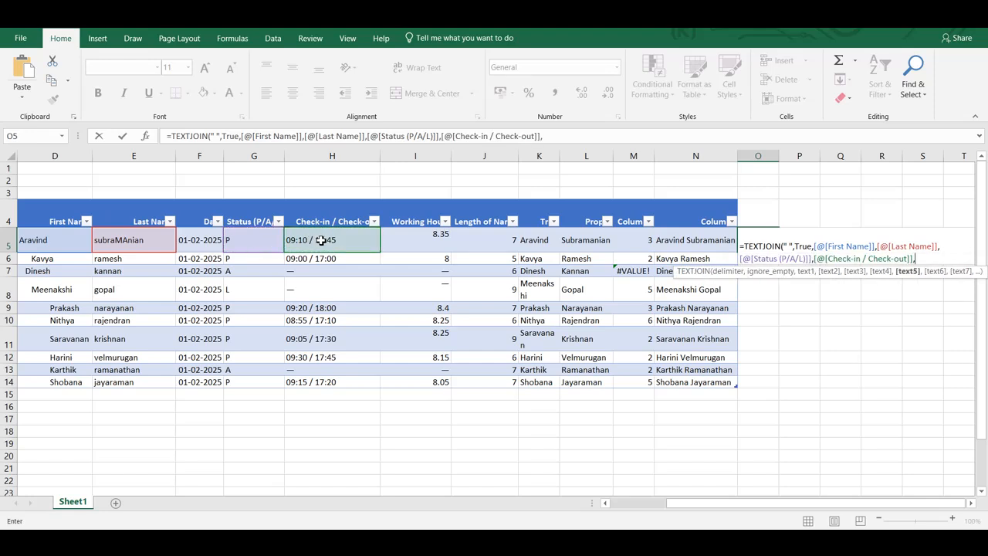
left_click(429, 242)
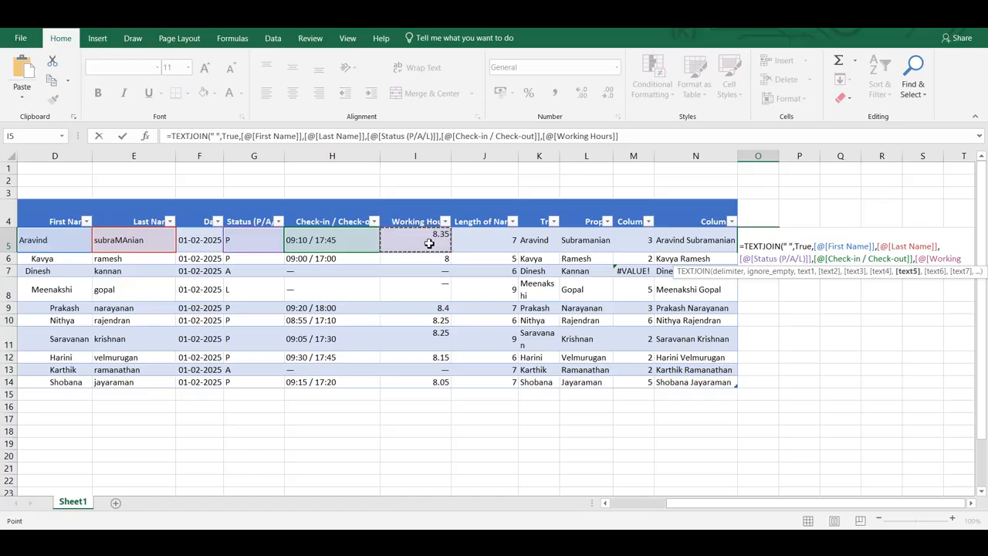
type(")")
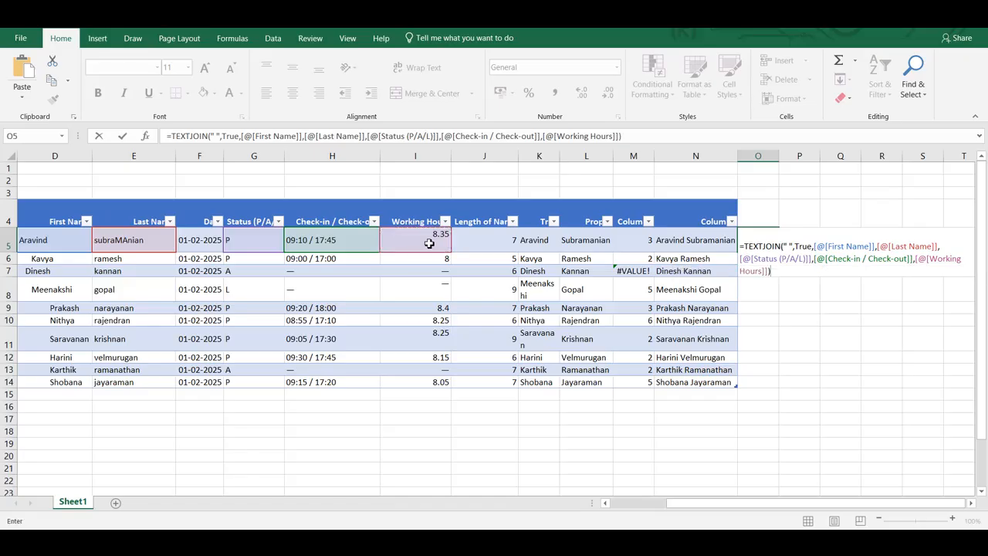
key("Return")
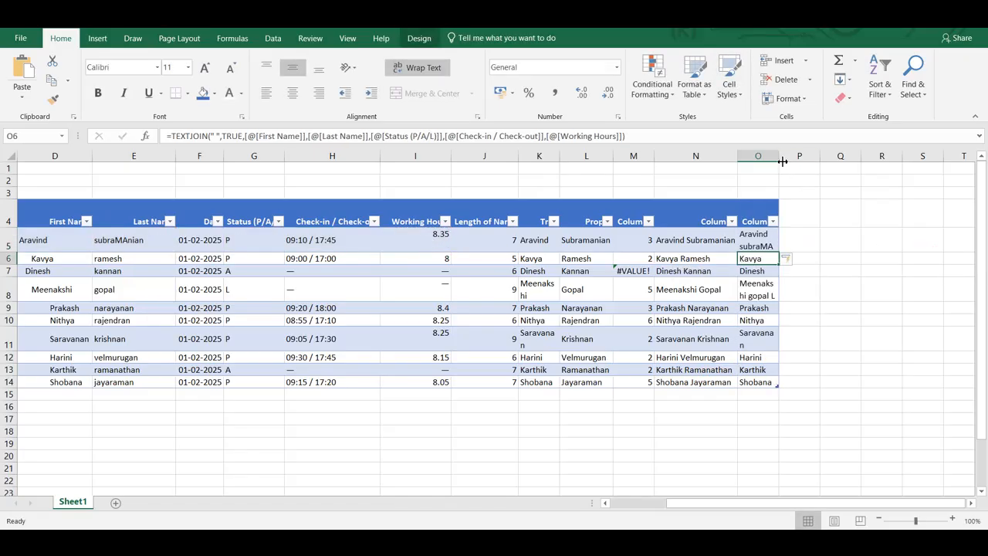
double_click(782, 161)
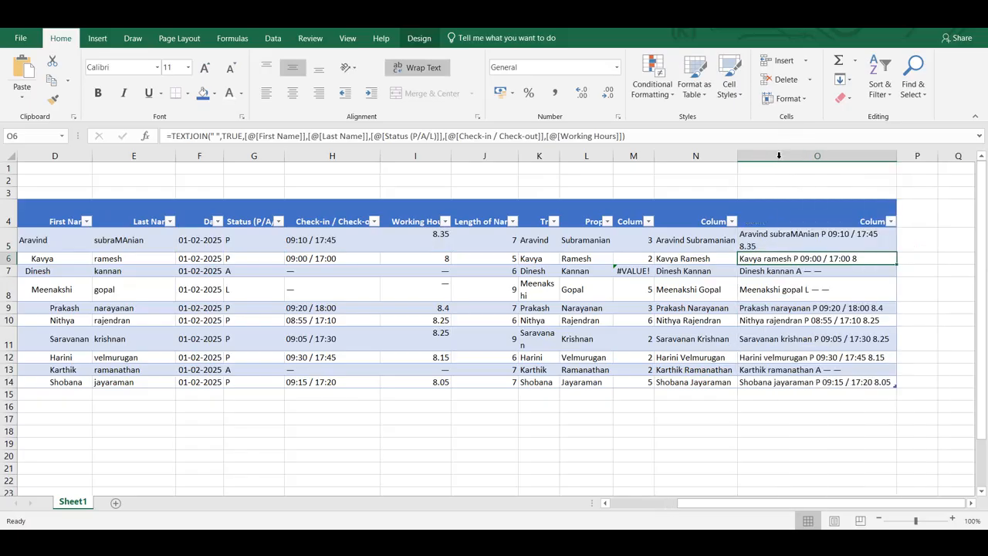
double_click(788, 234)
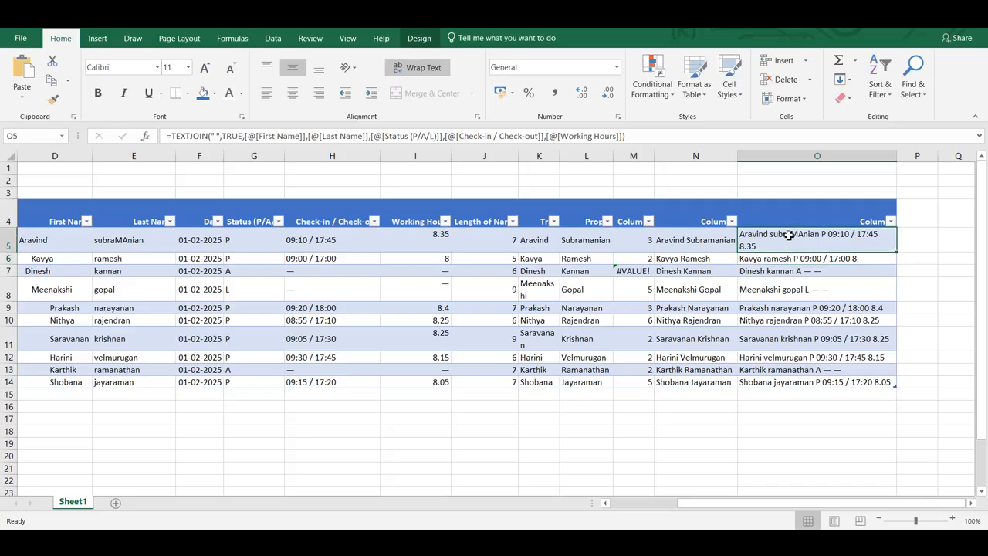
key("Escape")
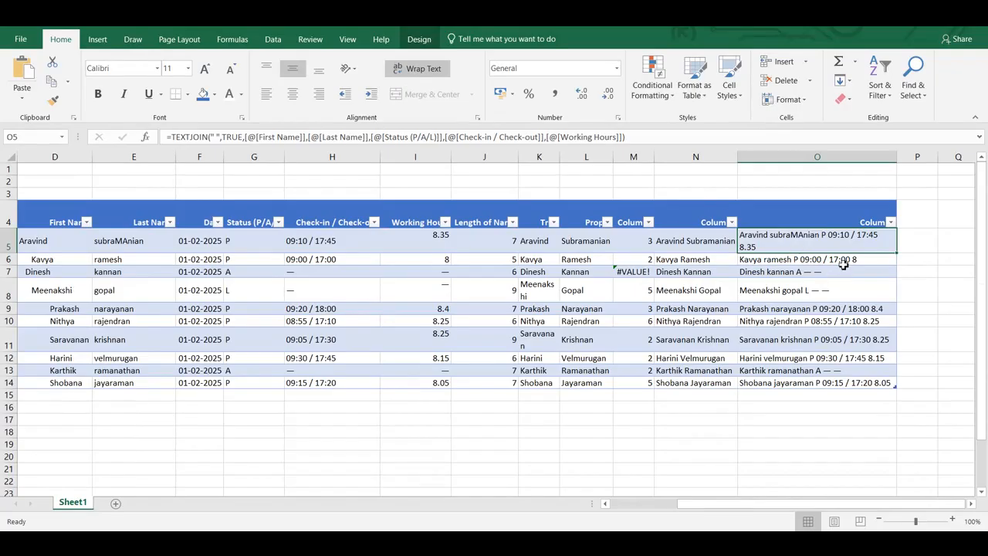
double_click(778, 249)
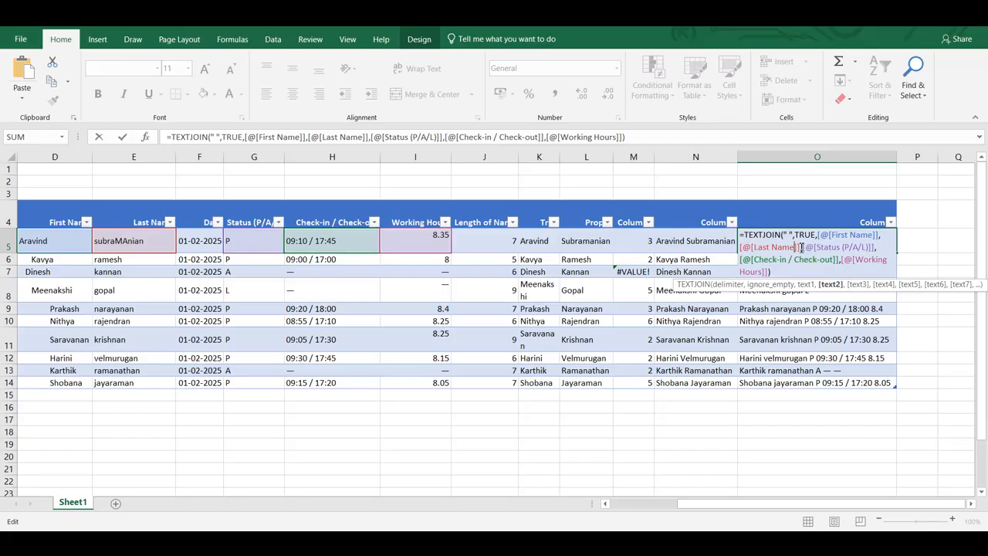
left_click_drag(802, 247, 821, 236)
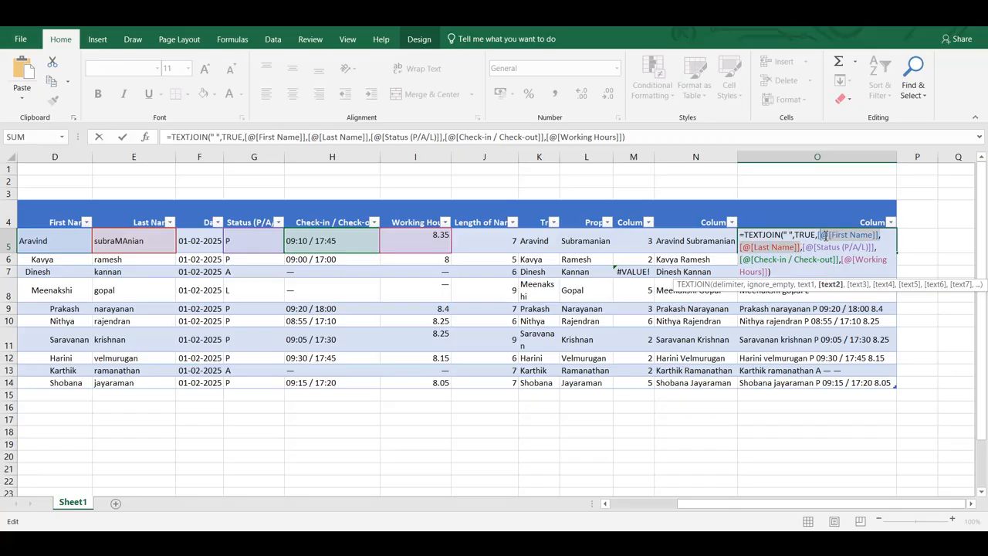
type("[")
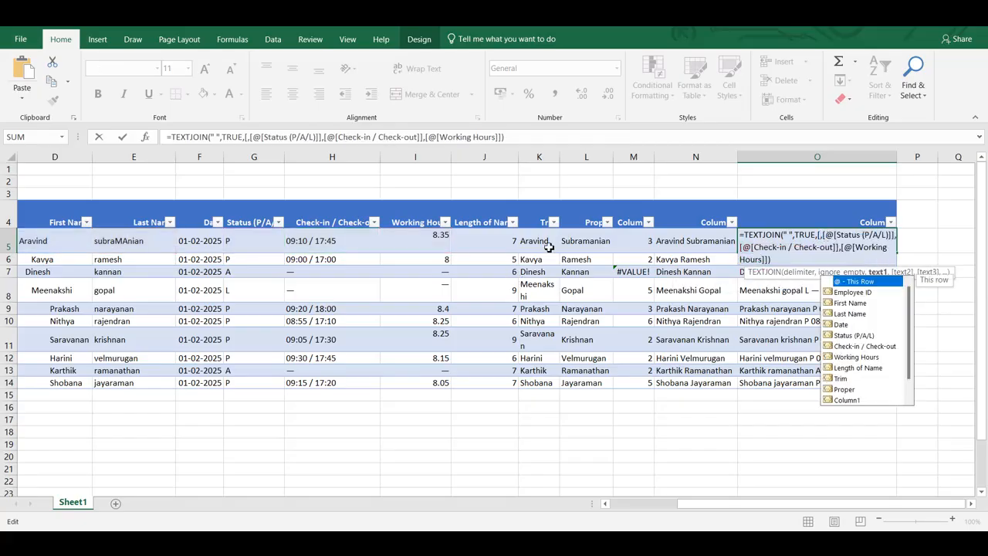
left_click(539, 245)
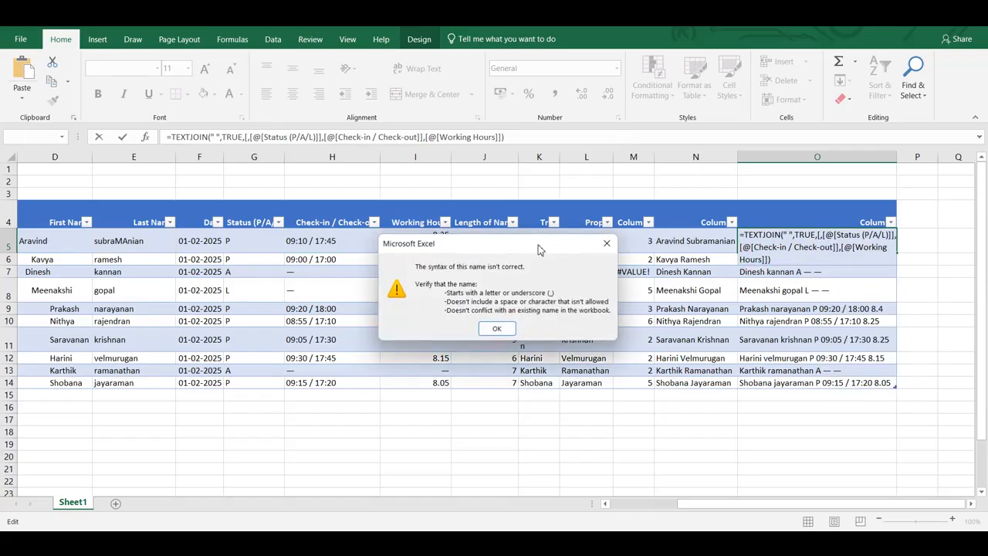
left_click(496, 328)
key("Escape")
- Start a new TEXTJOIN formula in O5 with a space " " as the delimiter and True to ignore empty cells
type("=t")
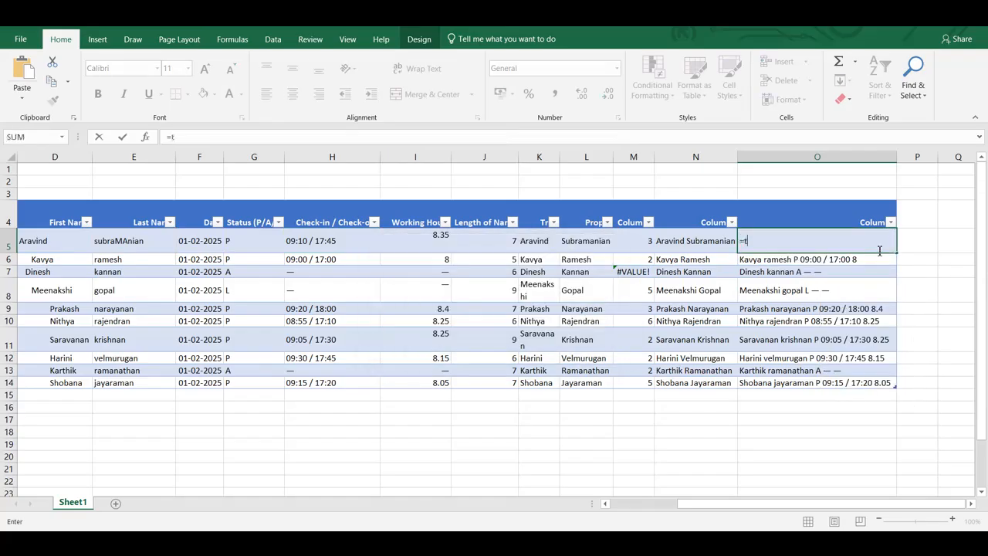
type("extjoin")
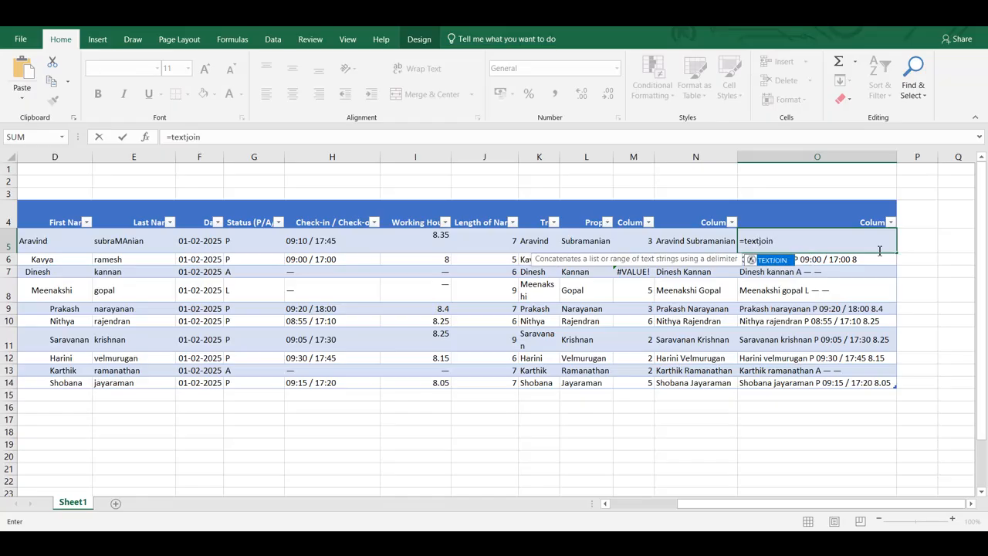
type("(\" \"")
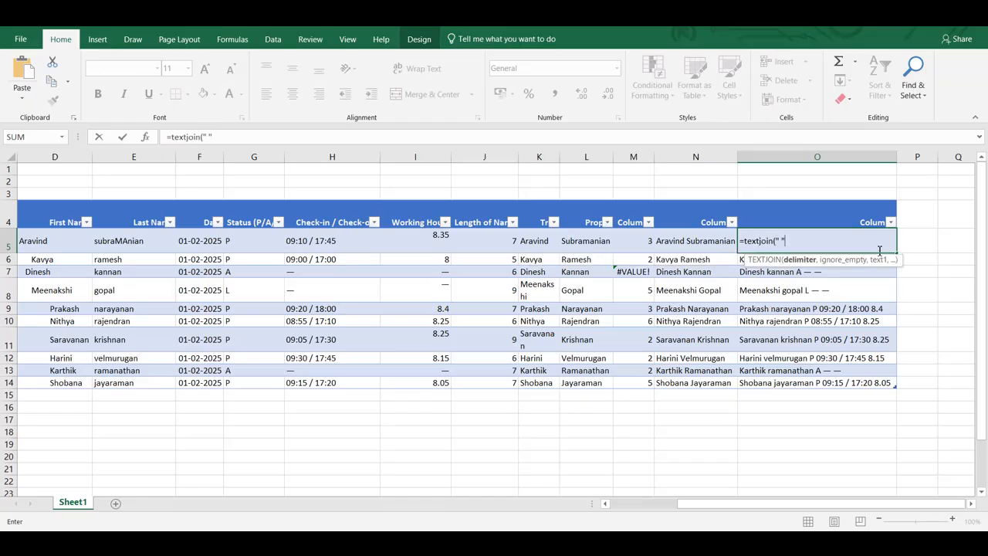
left_click(538, 249)
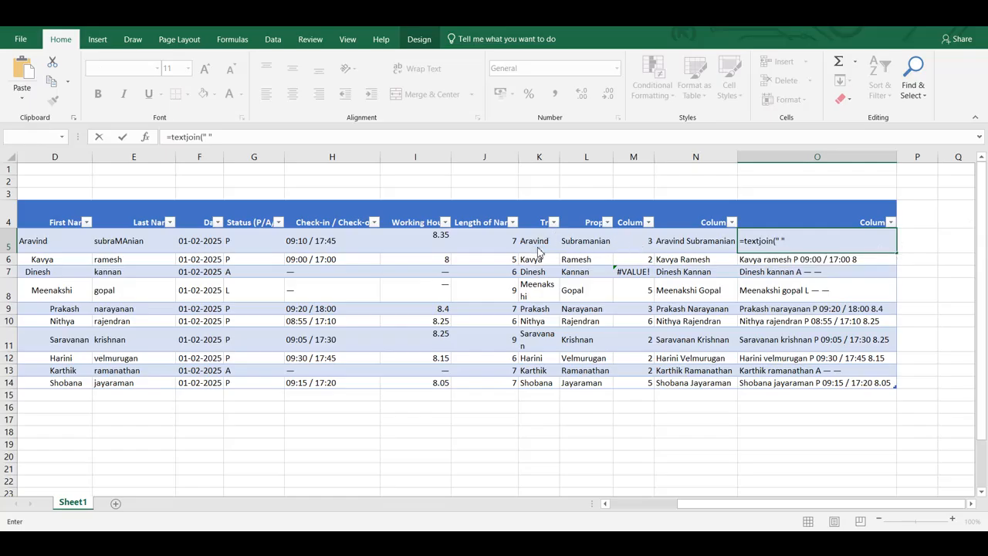
key("Return")
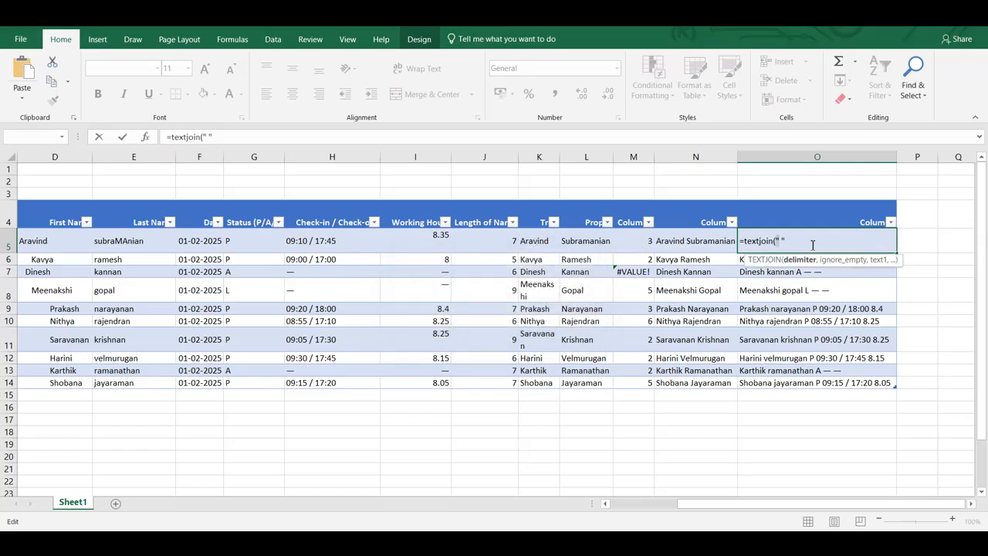
type(",")
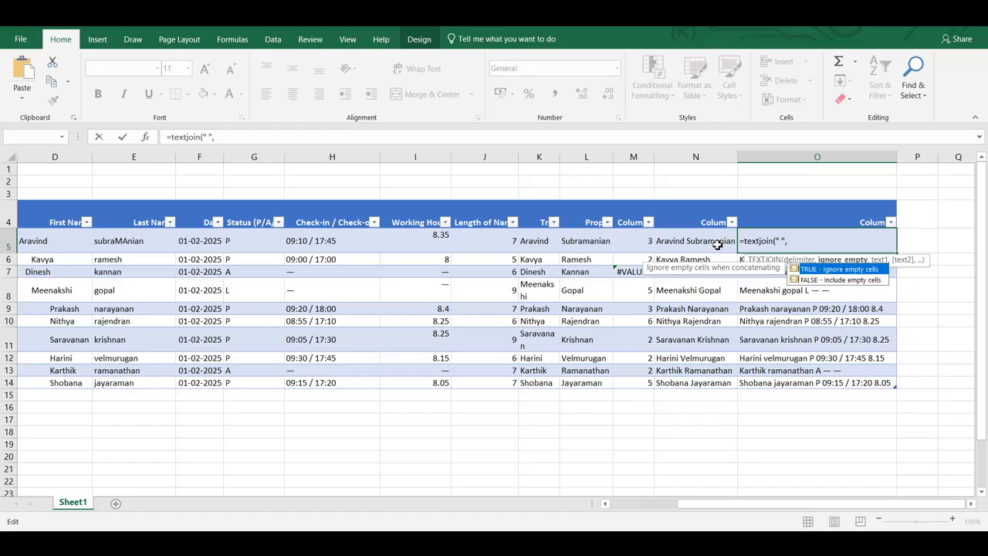
type("True,")
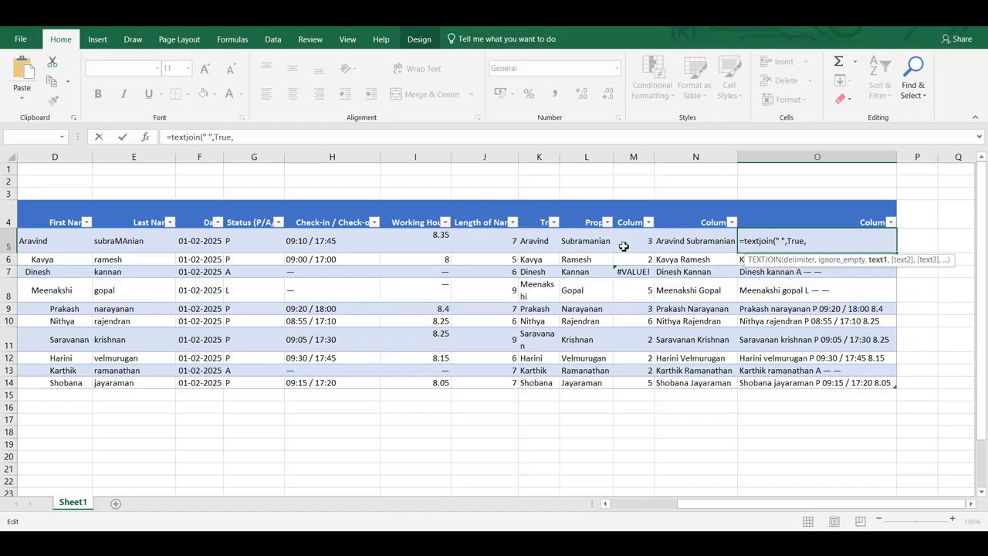
- Complete the O5 TEXTJOIN with the Trim, Proper, Check-in / Check-out, Working Hours and Status (P/A/L) references of the same row
left_click(540, 247)
type(",")
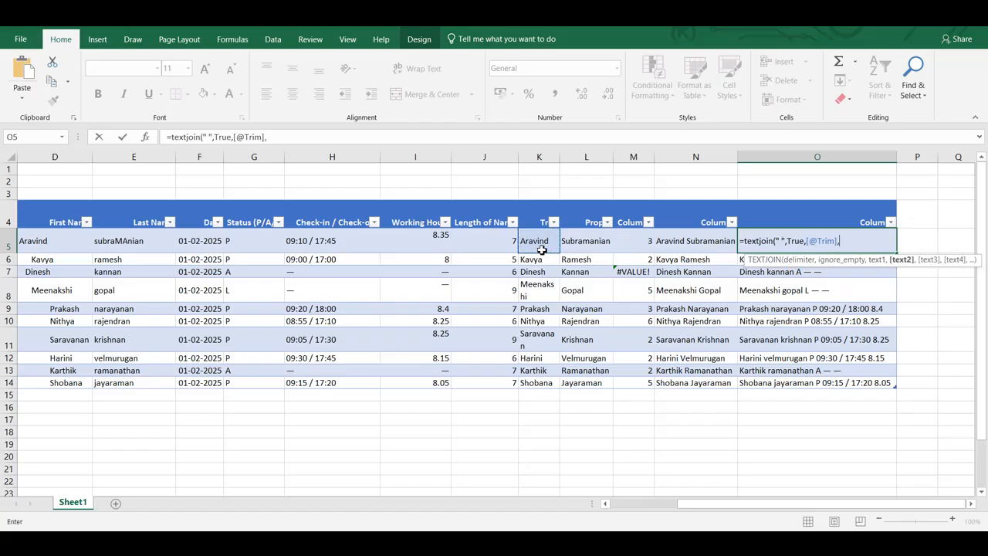
left_click(579, 245)
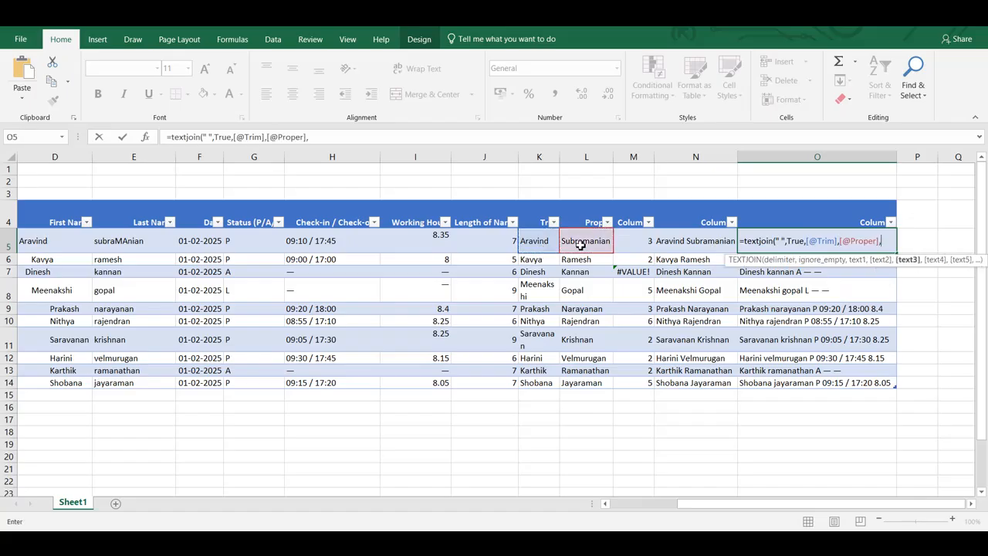
type(",")
left_click(327, 249)
type(",")
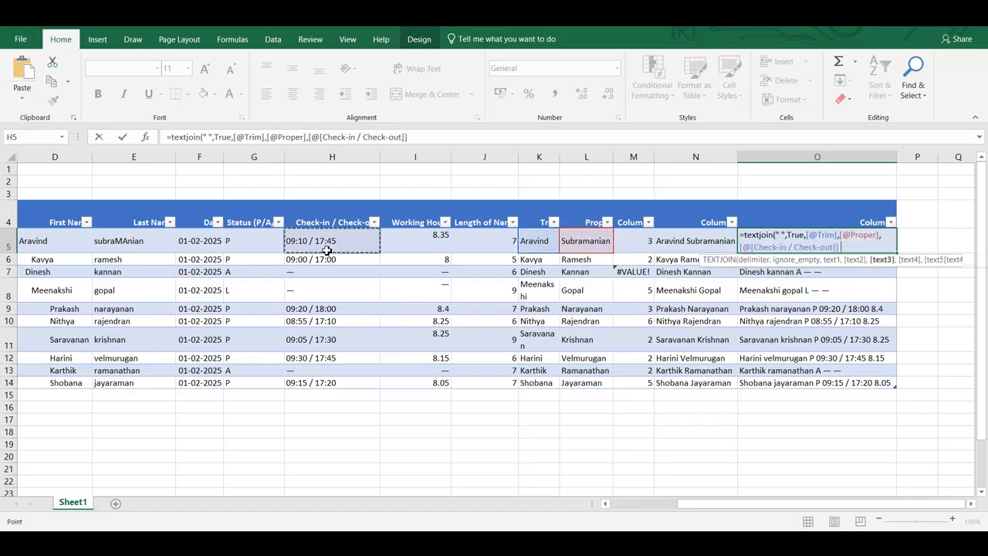
left_click(416, 236)
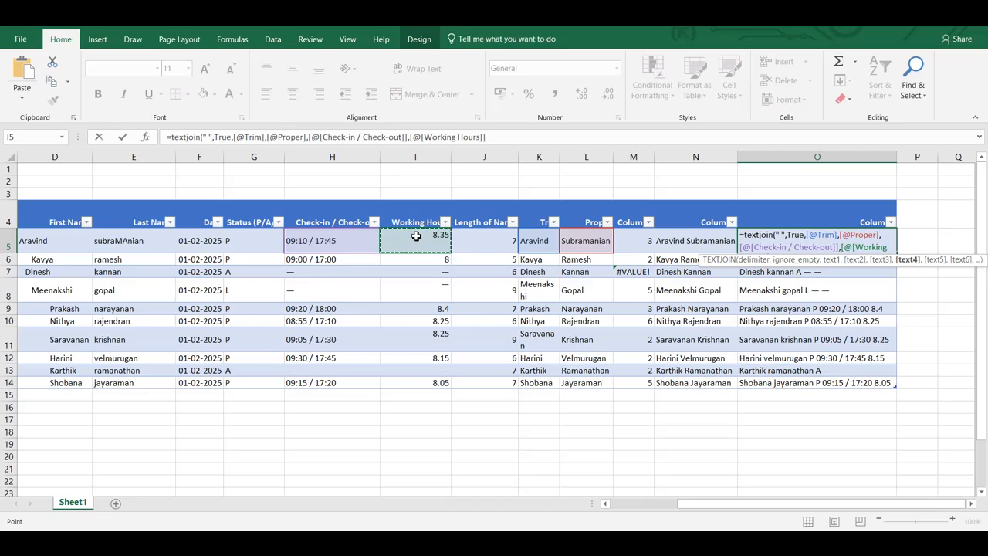
type(",")
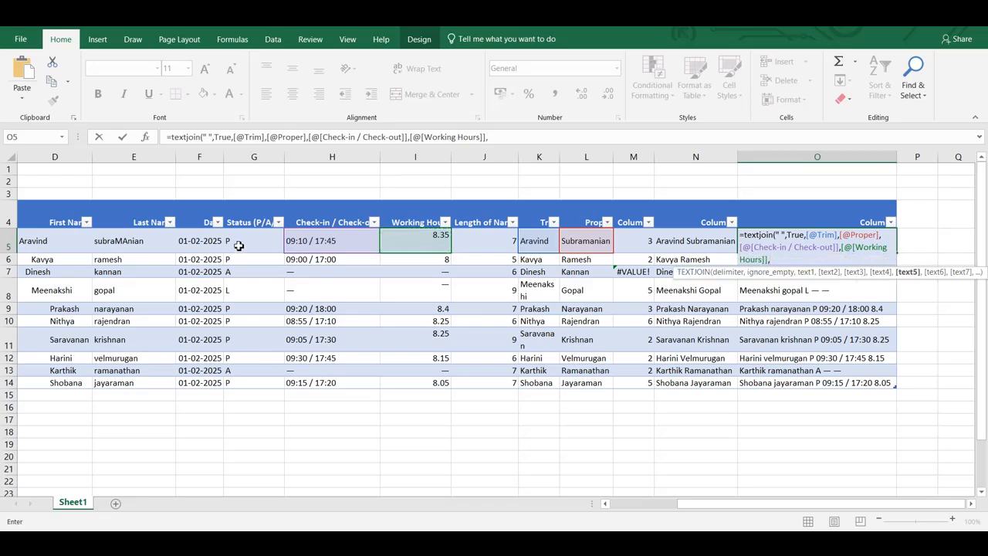
left_click(239, 245)
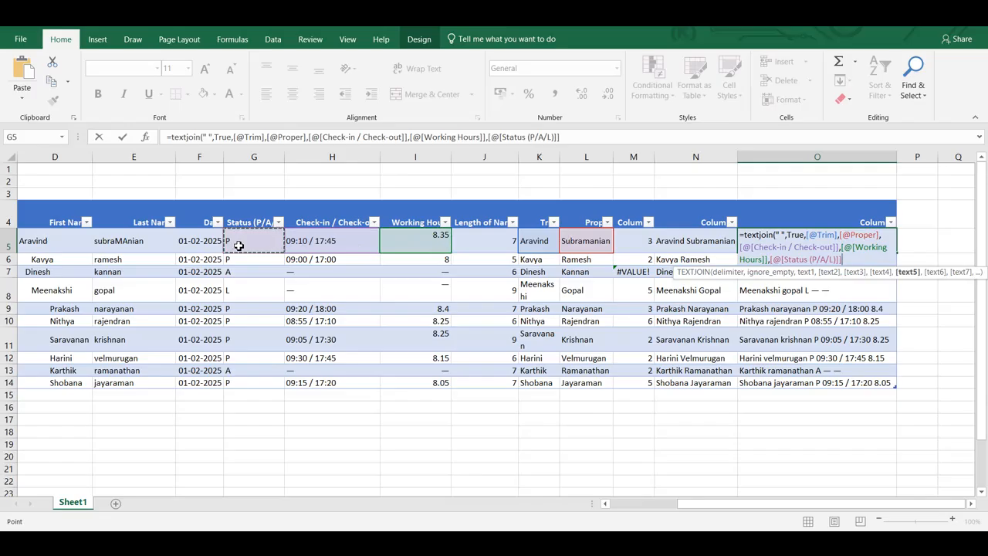
type(")")
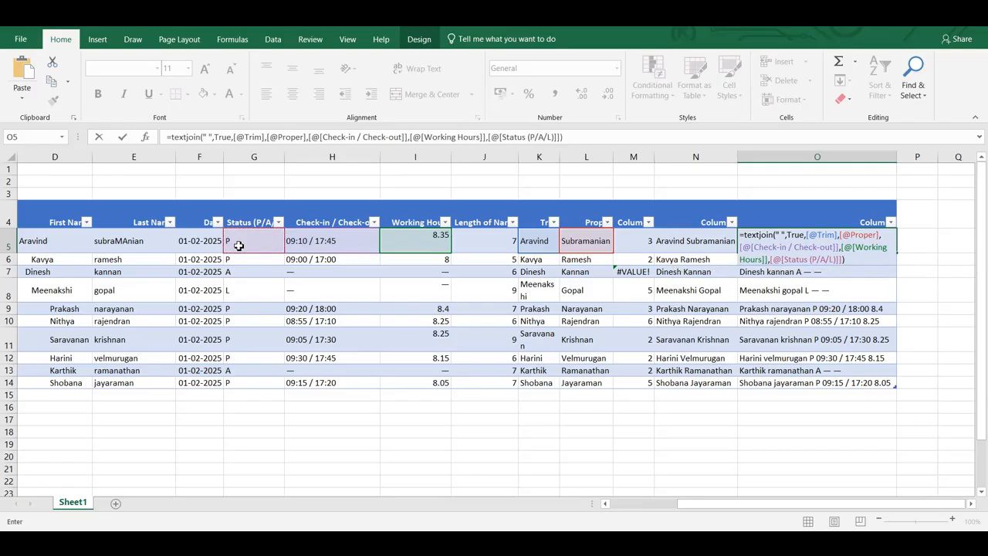
key("Return")
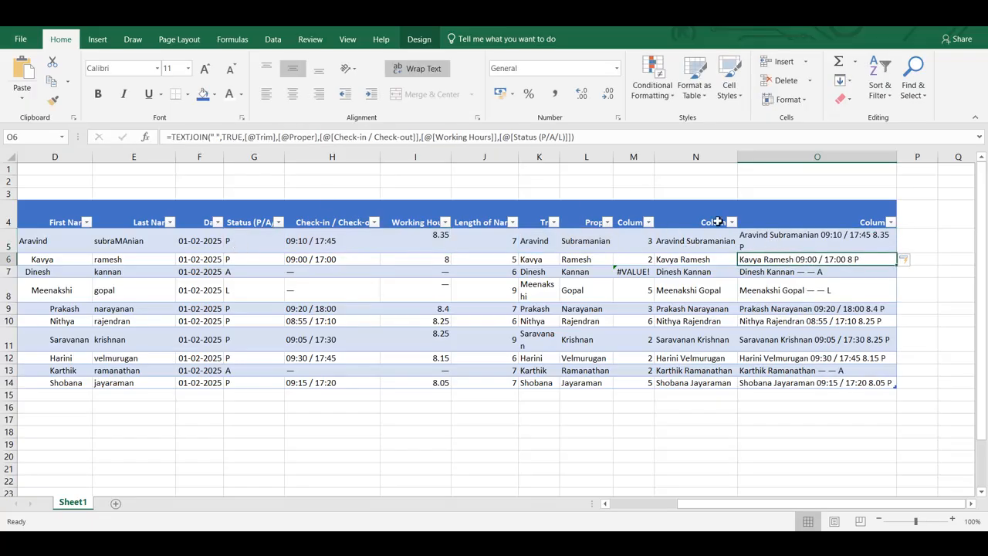
- Fill the O5 TEXTJOIN formula down to O14 and review the joined text in every row
left_click(818, 244)
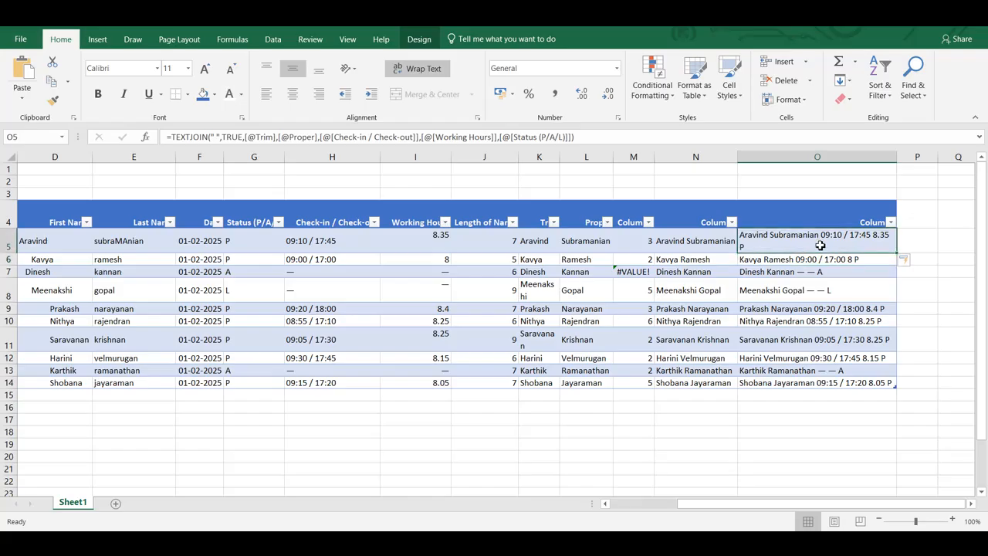
double_click(901, 251)
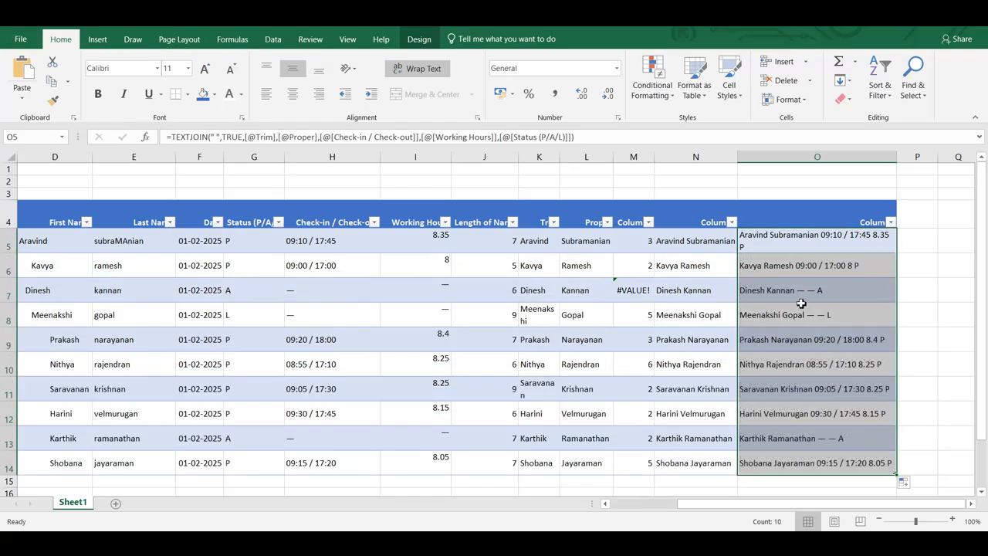
left_click(830, 302)
scroll(830, 302, "down", 2)
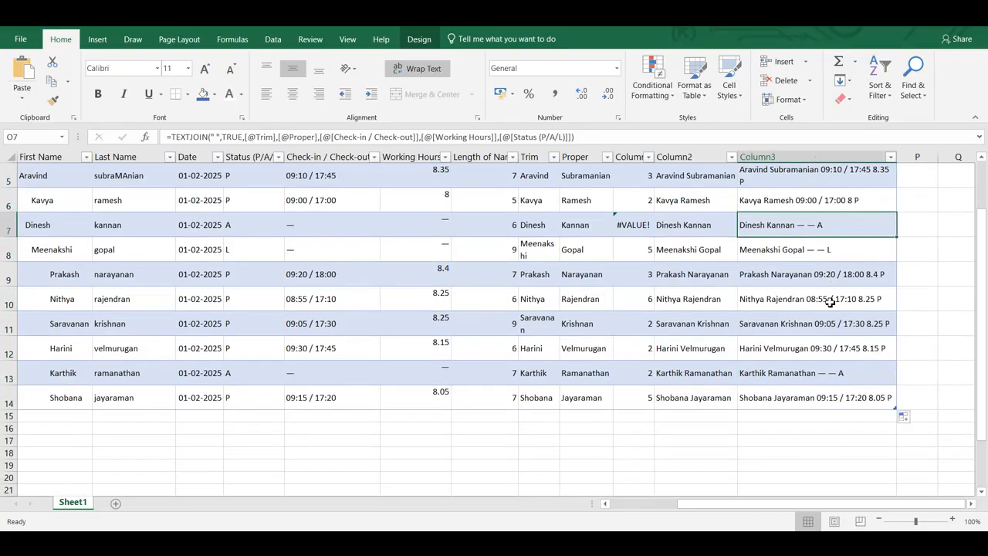
scroll(830, 303, "down", 1)
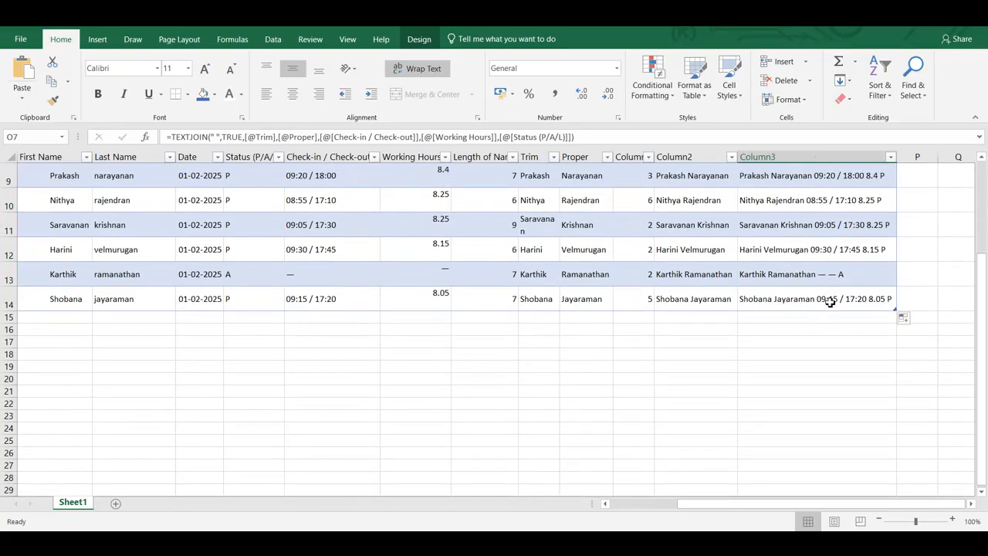
scroll(830, 303, "up", 3)
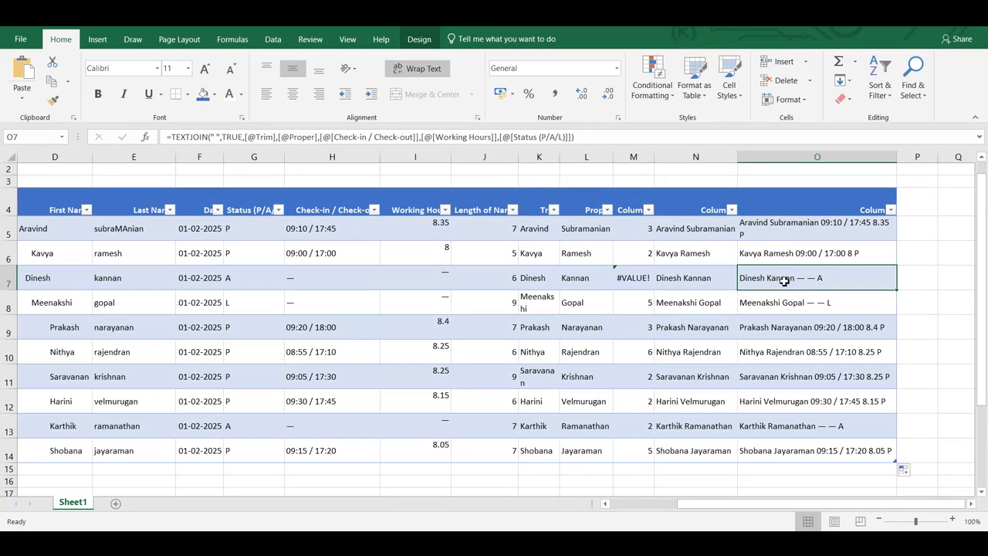
- Clear the Check-in / Check-out and Working Hours dashes in H7:I7 and H8:I8, checking the joined text in O7
left_click(338, 279)
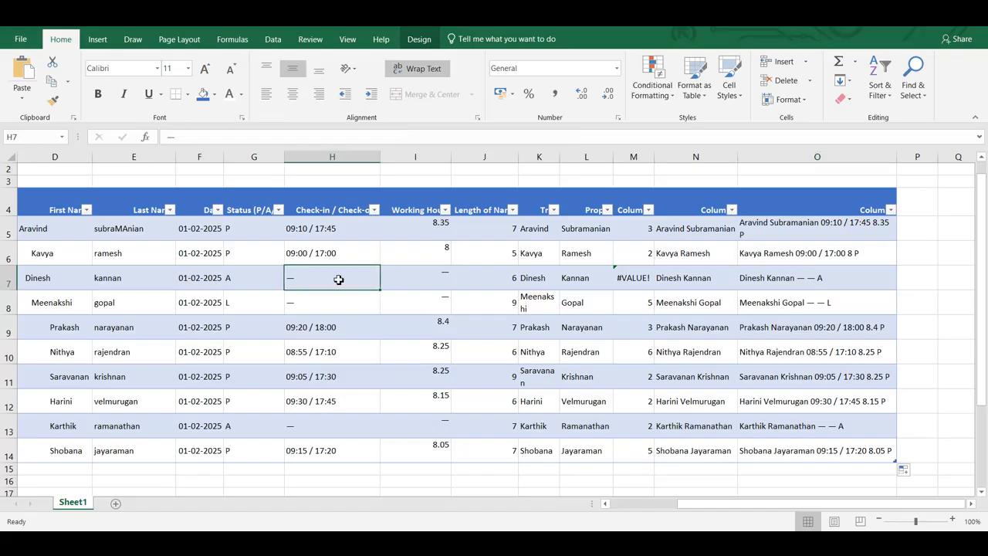
key("shift+Right")
key("ctrl+c")
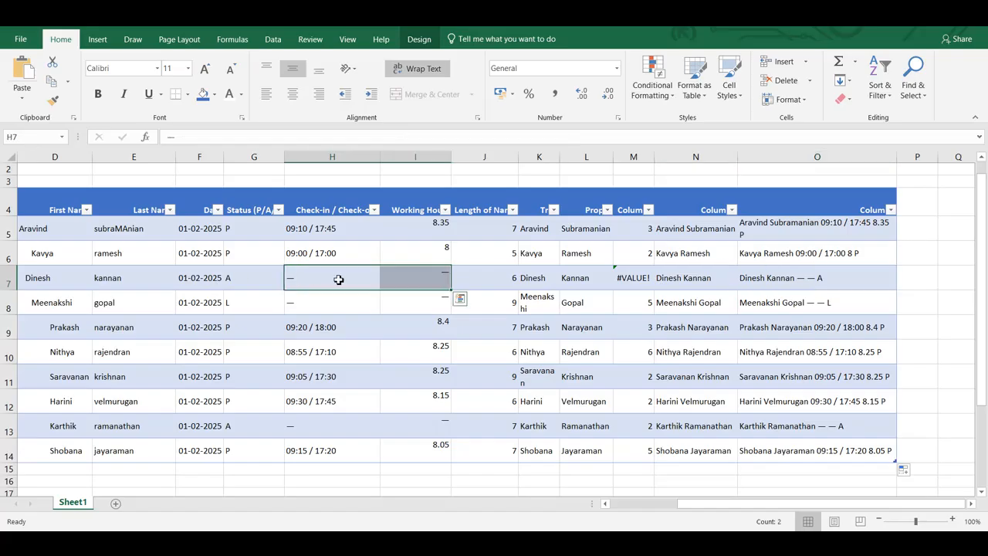
key("Delete")
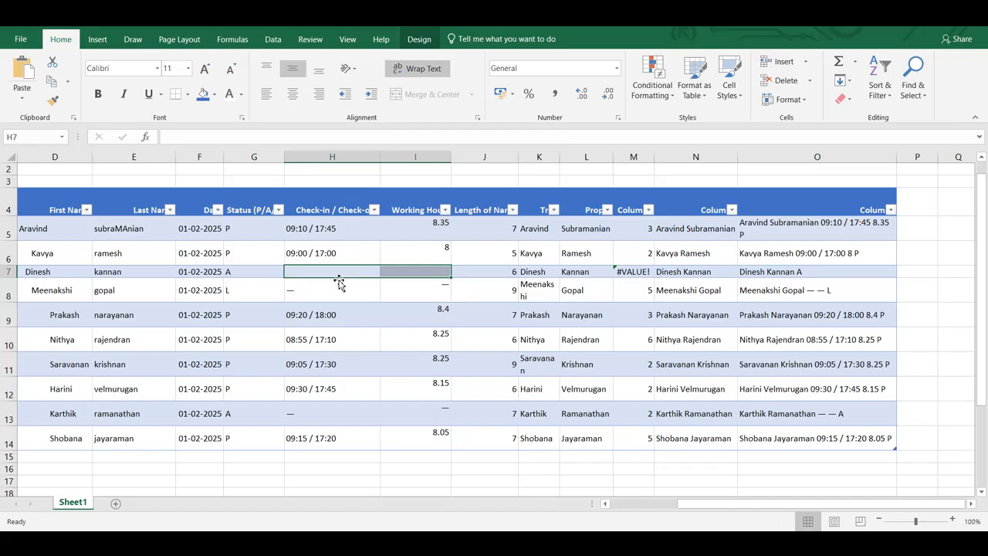
left_click(803, 274)
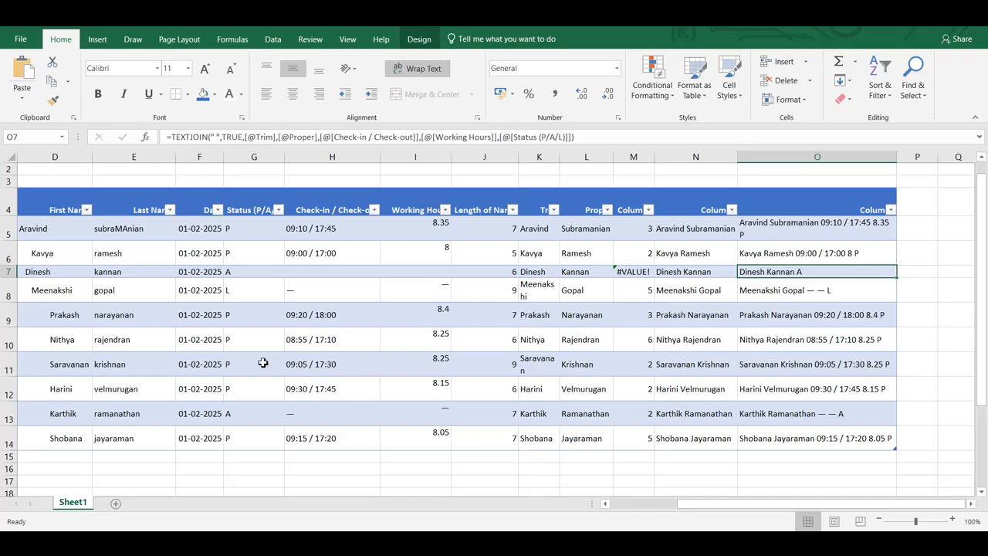
left_click(311, 293)
key("shift+Right")
key("Delete")
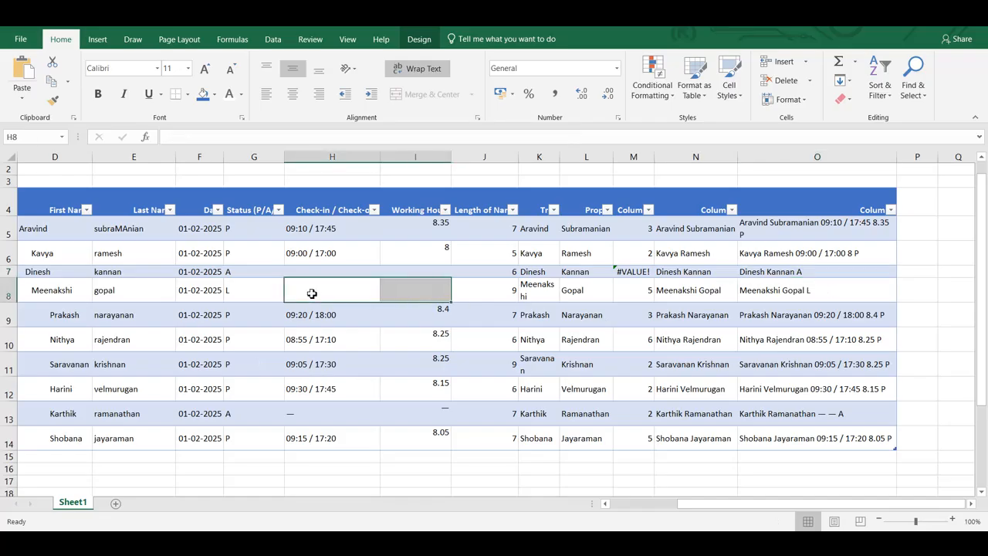
- Restore the cleared dashes in H8:I8 and H7:I7
key("ctrl+v")
key("Up")
key("ctrl+v")
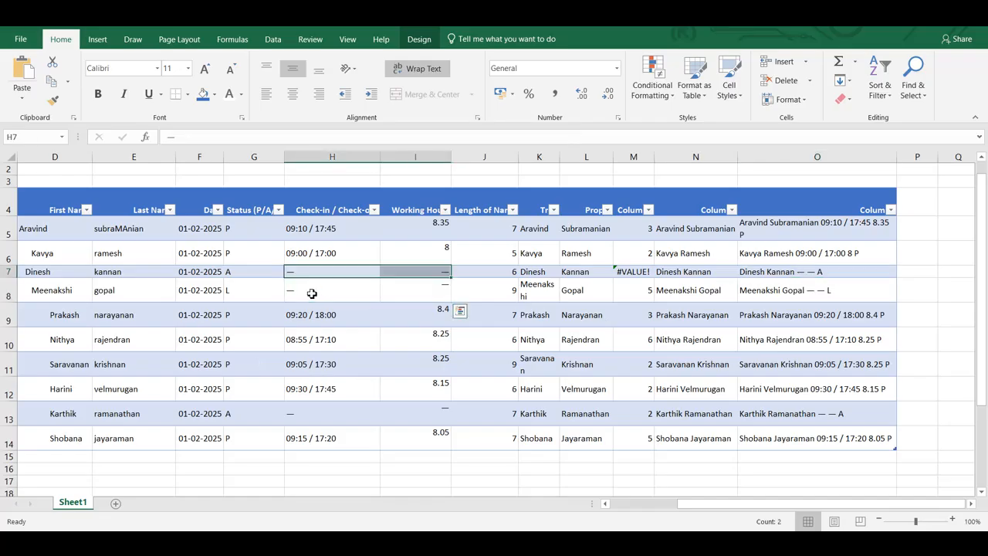
left_click(341, 295)
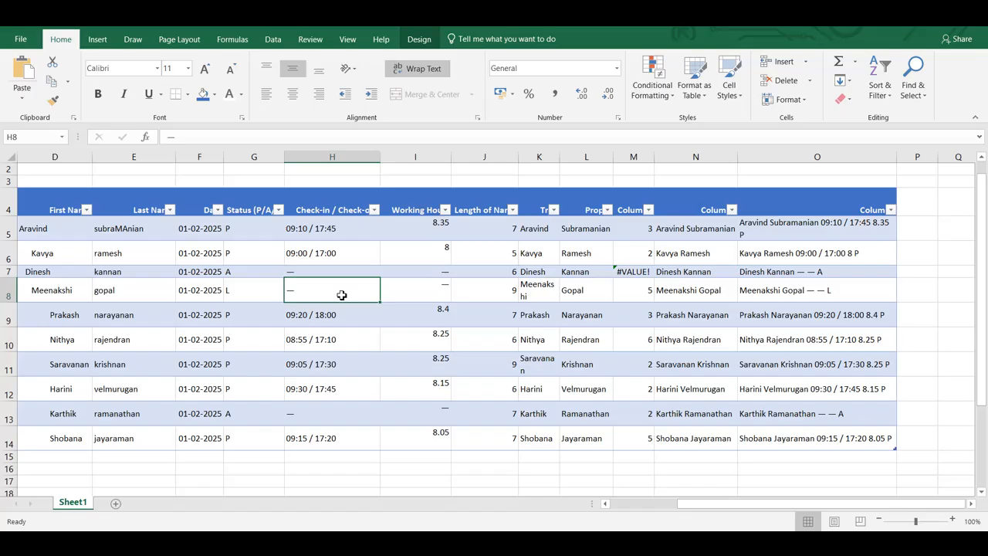